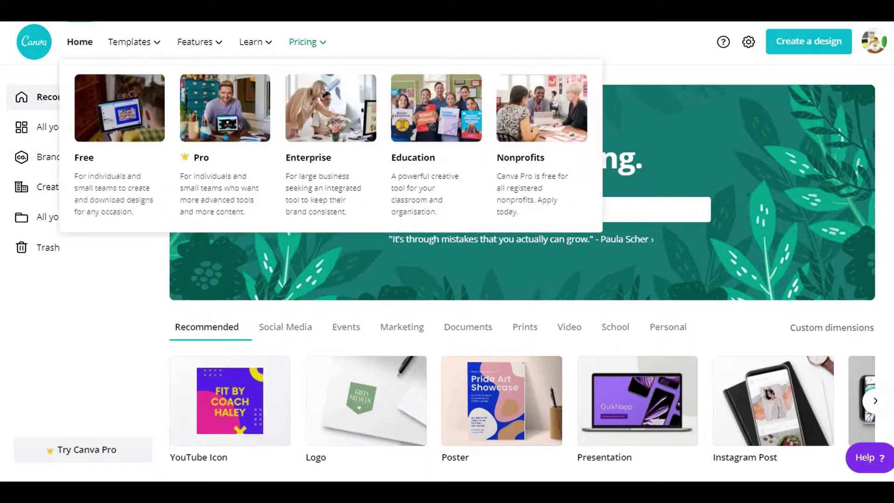
# Search for "youtube intro" and open the suggested YouTube Intro design type, 1920 × 1080 px.
pyautogui.scroll(-3, 405, 113)
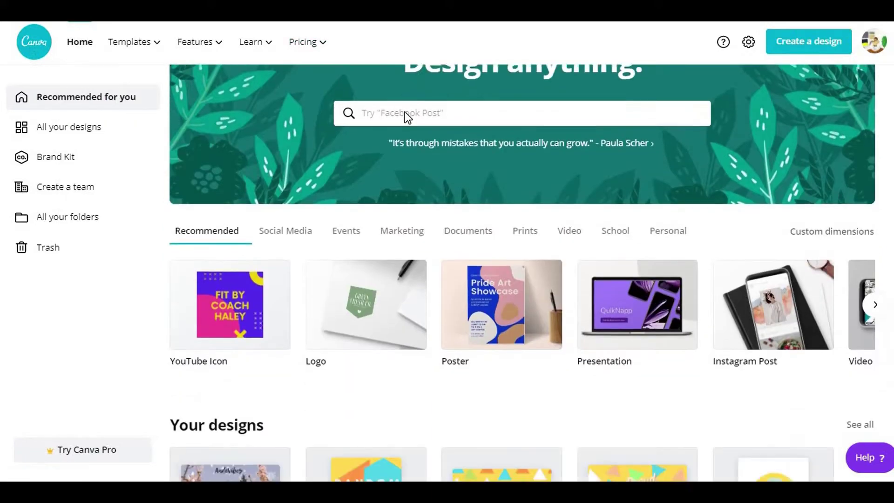
pyautogui.scroll(3, 409, 79)
pyautogui.moveTo(196, 42)
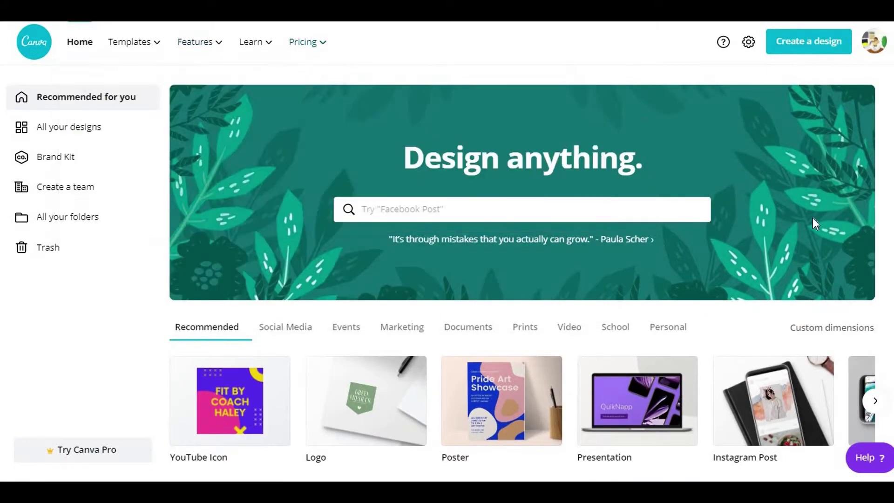
pyautogui.scroll(-3, 339, 250)
pyautogui.scroll(3, 340, 250)
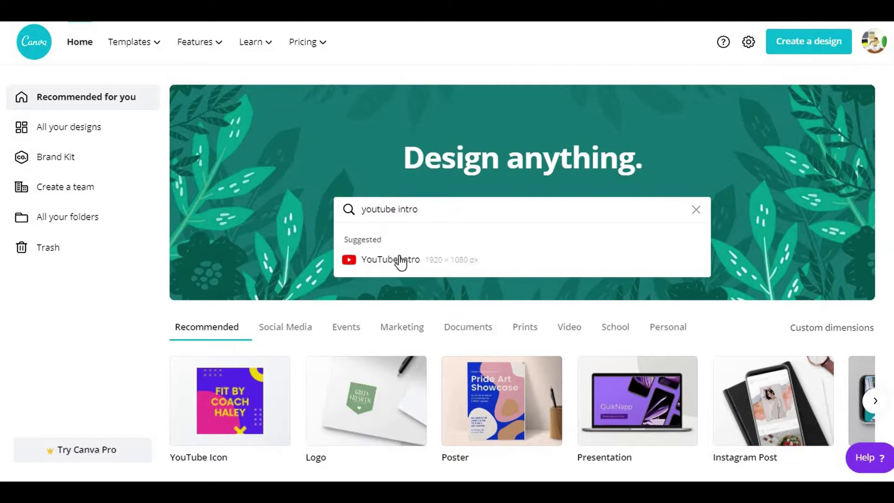
pyautogui.click(374, 262)
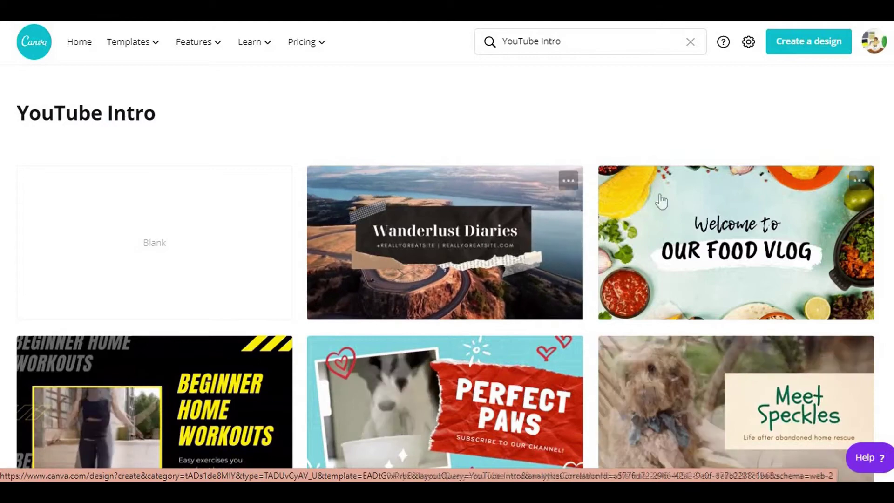
# Look through the ready-made YouTube Intro templates and their animated previews.
pyautogui.scroll(-2, 383, 231)
pyautogui.scroll(-6, 382, 231)
pyautogui.scroll(5, 508, 285)
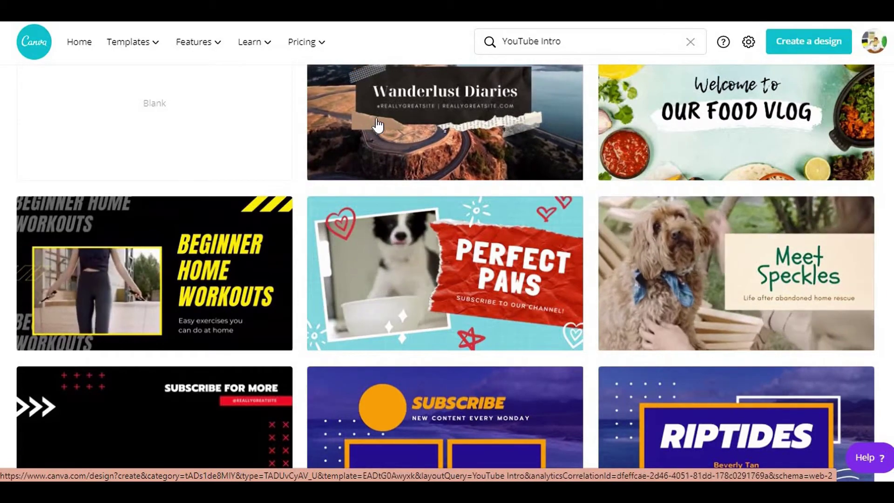
pyautogui.scroll(-6, 242, 250)
pyautogui.scroll(-4, 449, 245)
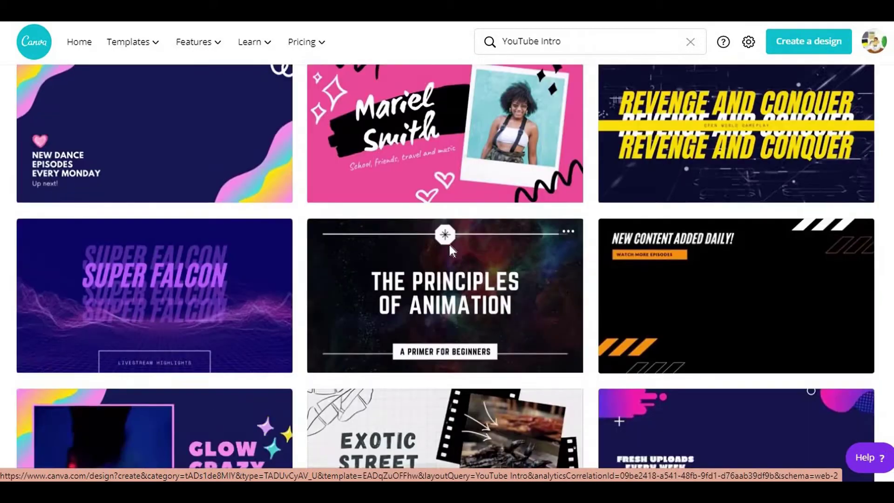
pyautogui.scroll(4, 417, 262)
pyautogui.scroll(5, 417, 262)
pyautogui.scroll(-14, 417, 265)
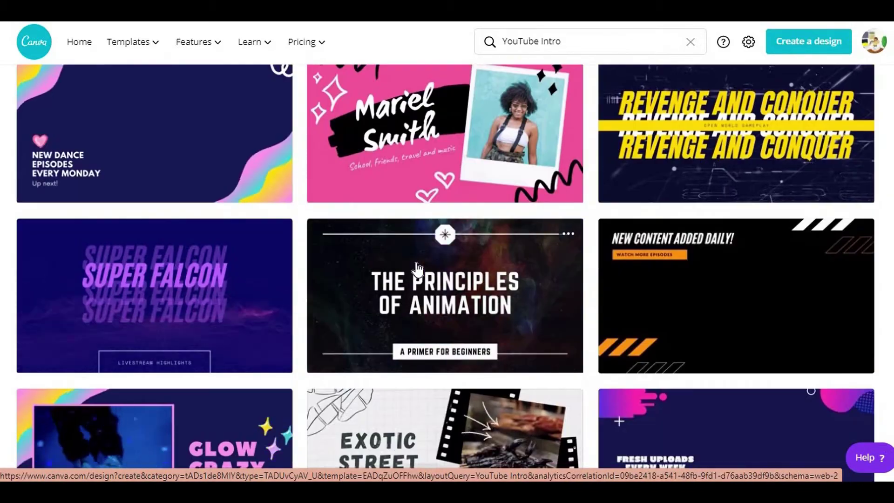
pyautogui.scroll(19, 186, 335)
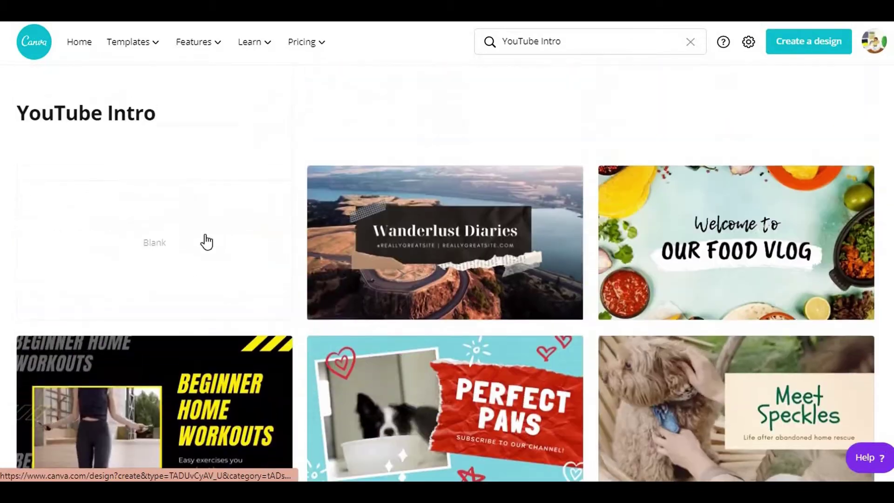
# Create a blank YouTube Intro design and look over the templates offered for it.
pyautogui.click(143, 239)
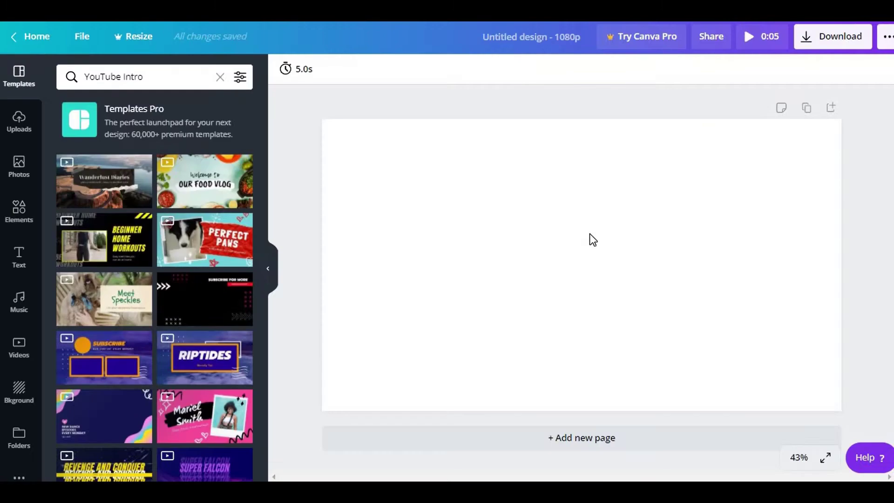
pyautogui.scroll(-12, 134, 197)
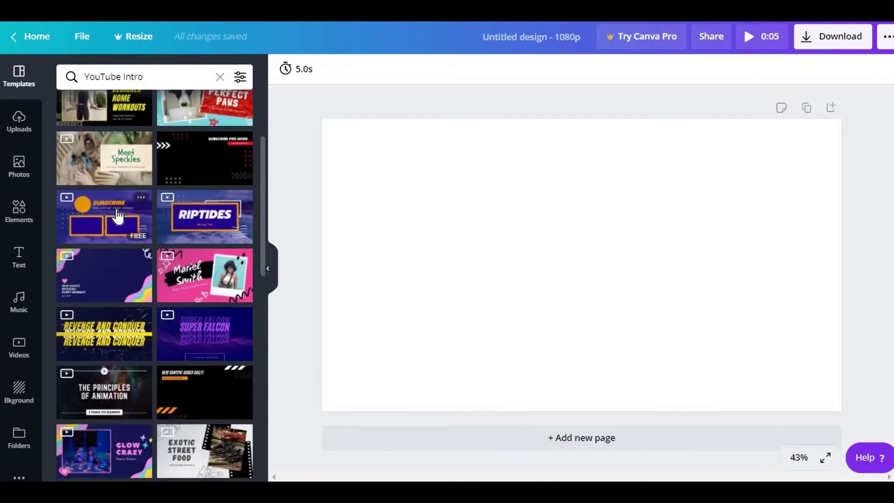
pyautogui.scroll(12, 144, 217)
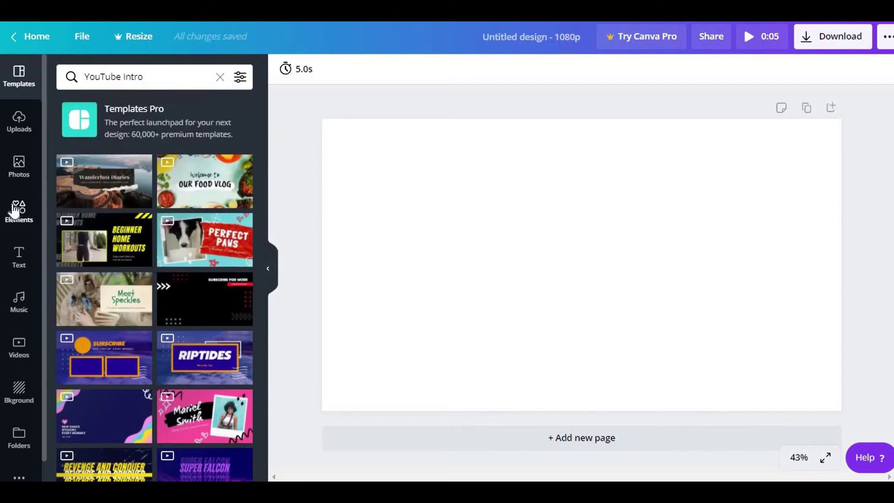
# Fill the blank page with the trending photo of leafy branches against a pale sky as its background.
pyautogui.click(22, 173)
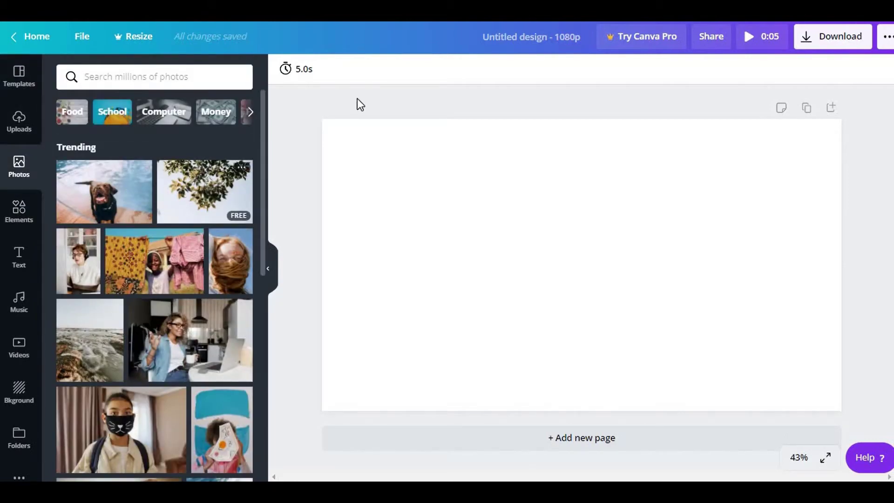
pyautogui.moveTo(537, 245); pyautogui.dragTo(812, 399)
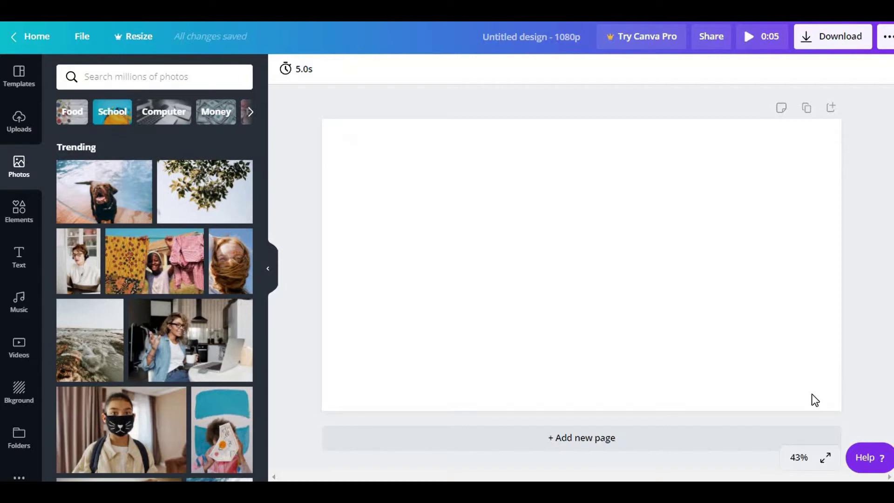
pyautogui.moveTo(205, 186); pyautogui.dragTo(375, 156)
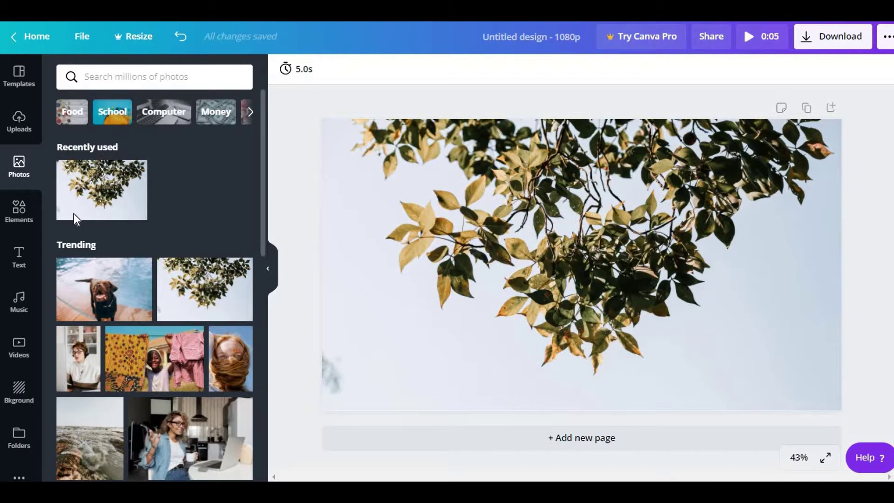
# Add a triangle shape, rotate it 25°, shrink it and place it partly off the page's upper-left corner.
pyautogui.click(18, 211)
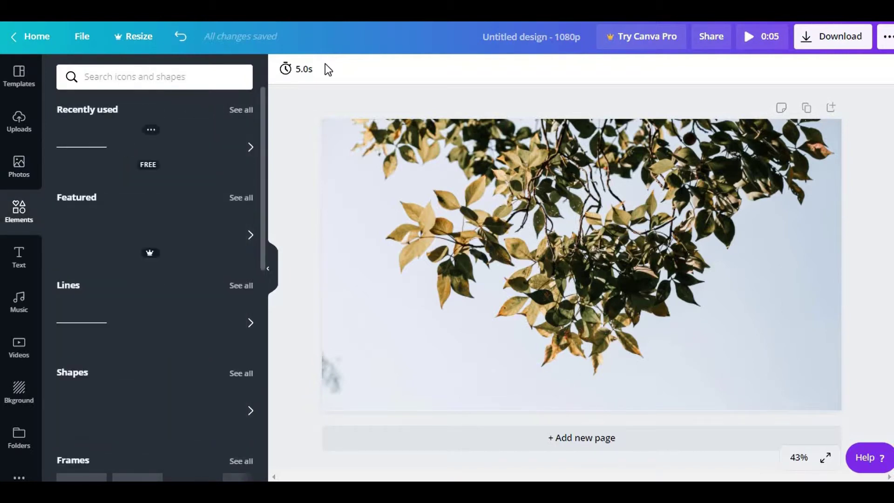
pyautogui.scroll(-3, 179, 280)
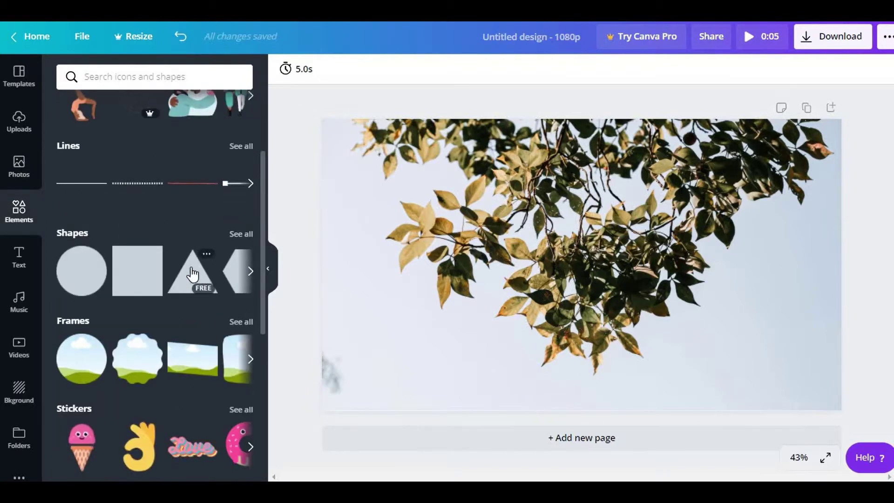
pyautogui.moveTo(193, 275); pyautogui.dragTo(468, 285)
pyautogui.moveTo(396, 287); pyautogui.dragTo(344, 306)
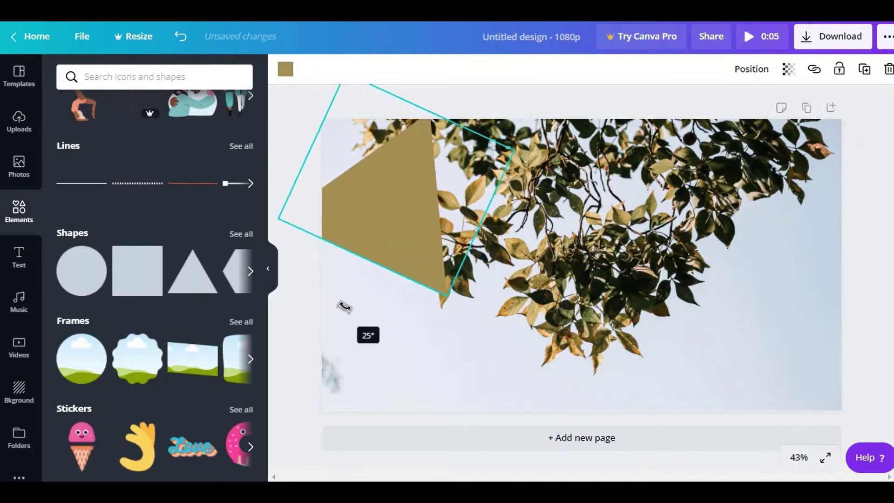
pyautogui.moveTo(447, 300); pyautogui.dragTo(180, 186)
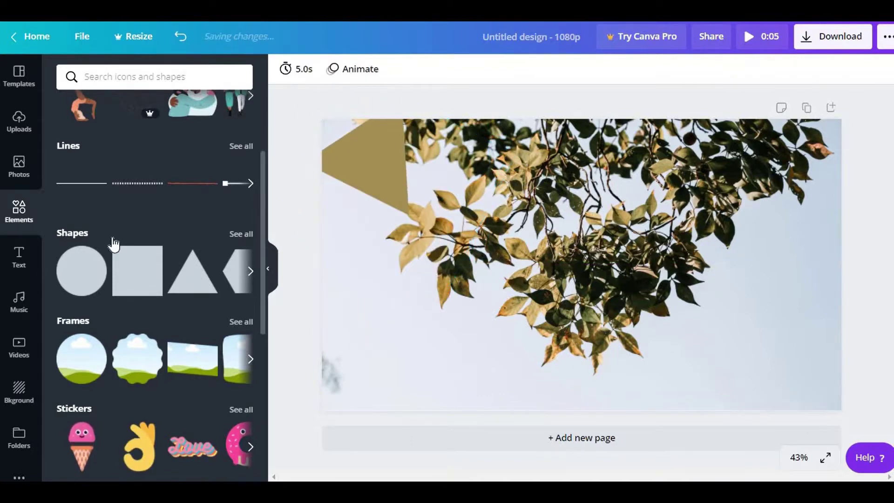
# Add a second, smaller triangle near the page's lower-right corner and rotate it so one tip meets the bottom edge.
pyautogui.click(193, 269)
pyautogui.moveTo(635, 336); pyautogui.dragTo(793, 372)
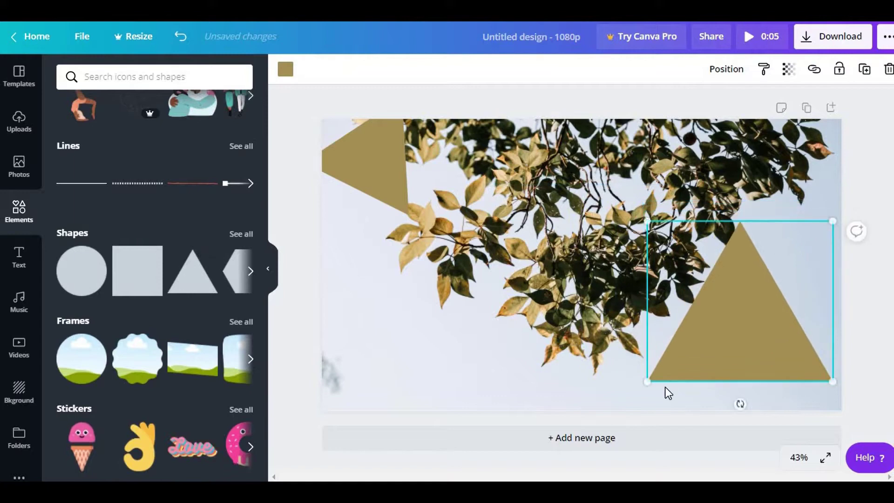
pyautogui.moveTo(648, 380); pyautogui.dragTo(700, 348)
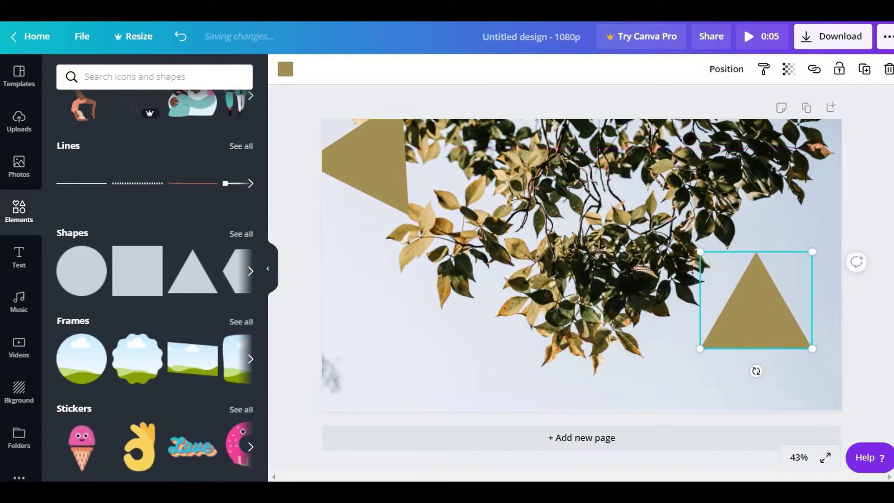
pyautogui.moveTo(756, 371); pyautogui.dragTo(740, 397)
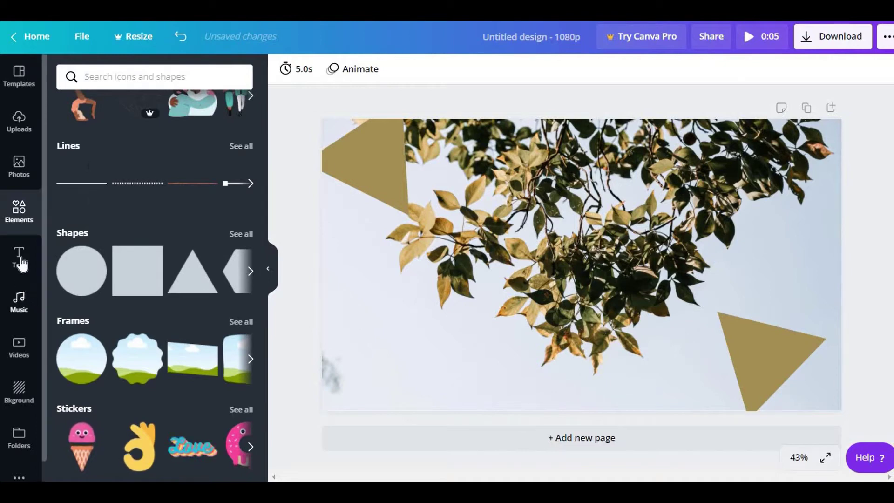
# Search the elements for "stickers sparkle".
pyautogui.click(19, 347)
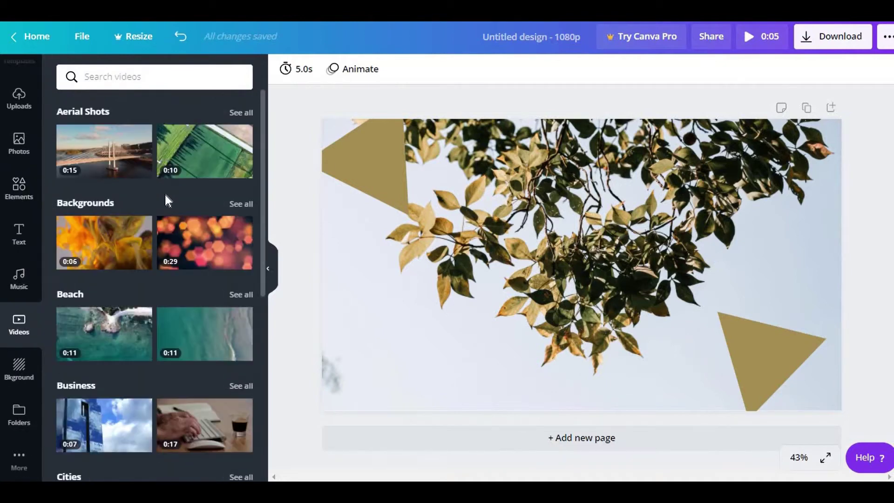
pyautogui.click(19, 187)
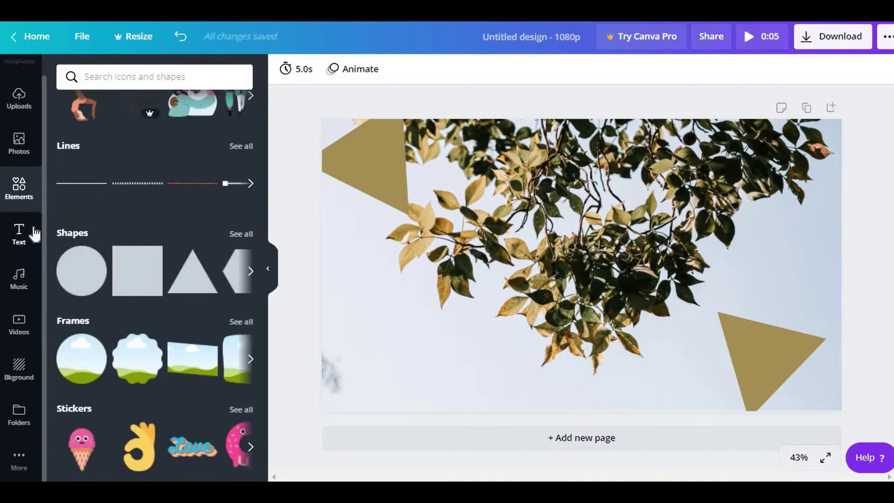
pyautogui.scroll(-5, 150, 246)
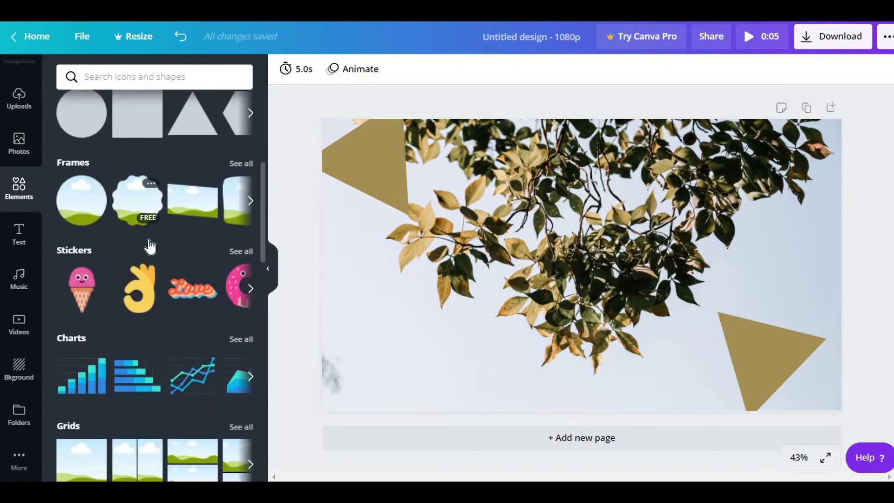
pyautogui.click(241, 203)
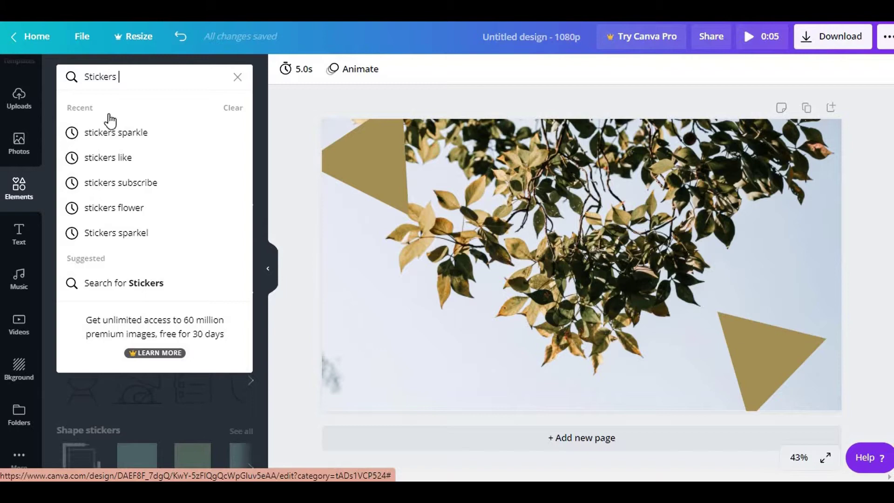
pyautogui.click(112, 132)
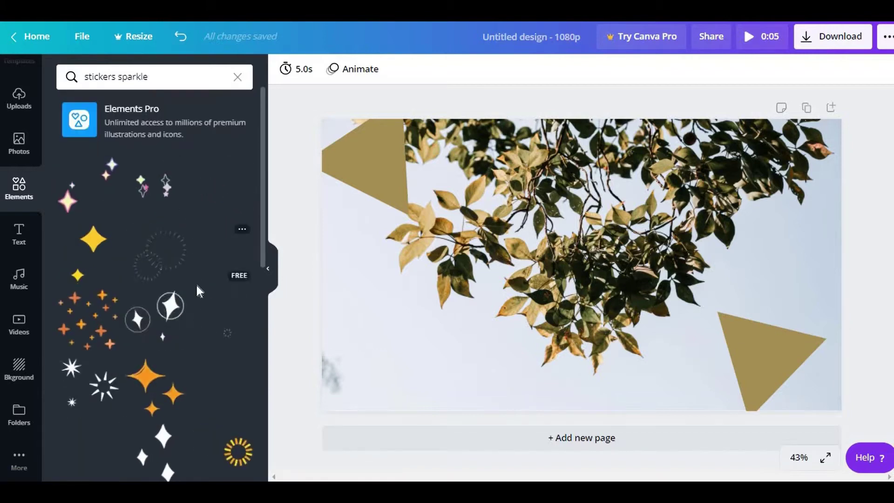
# Add the sticker of three white diamond sparkles and place it over the leaves in the page's upper right.
pyautogui.scroll(-1, 189, 289)
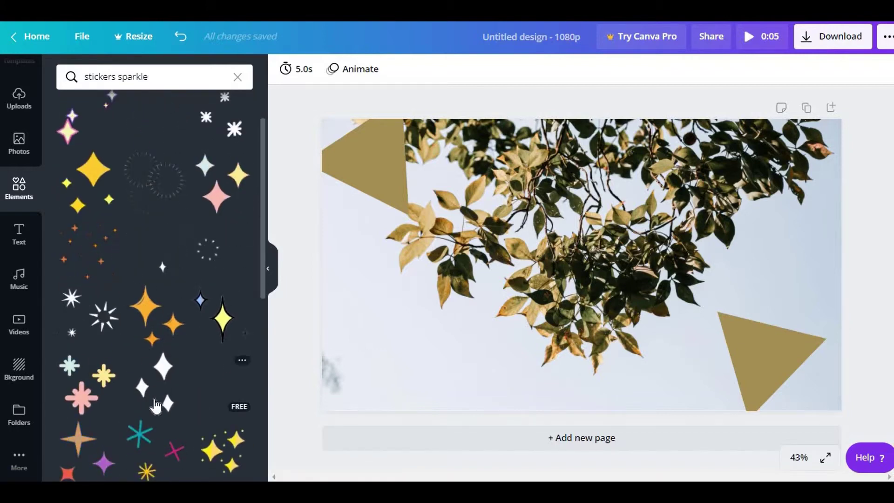
pyautogui.click(156, 406)
pyautogui.moveTo(530, 303); pyautogui.dragTo(429, 347)
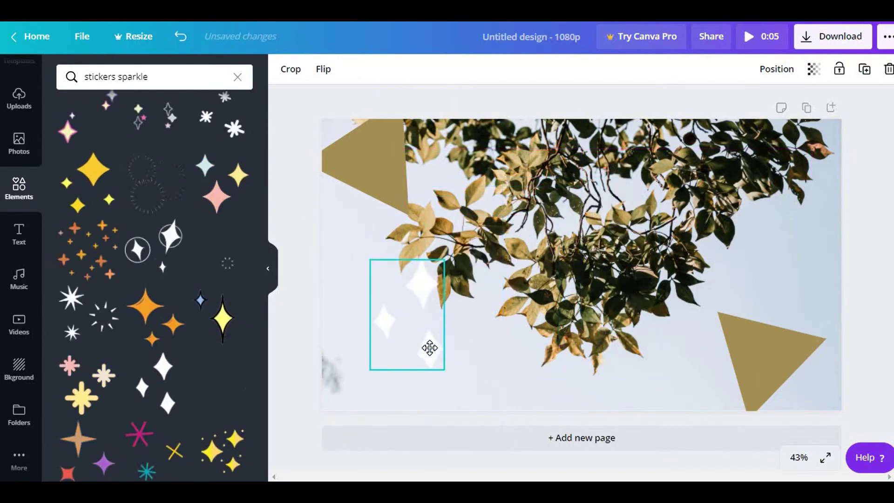
pyautogui.moveTo(429, 347); pyautogui.dragTo(722, 238)
pyautogui.press('Escape')
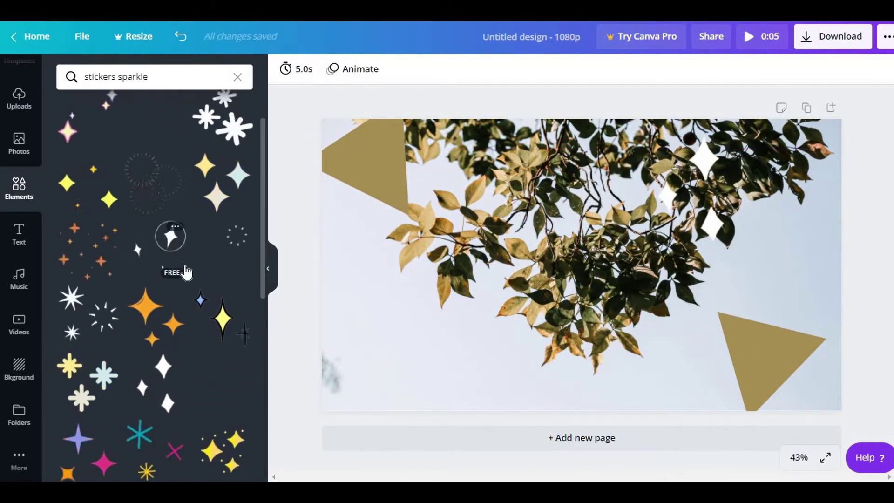
# Add the sticker of white sparkles in thin circles, shrink it and place it over the lower middle leaves.
pyautogui.click(165, 252)
pyautogui.moveTo(488, 245); pyautogui.dragTo(429, 271)
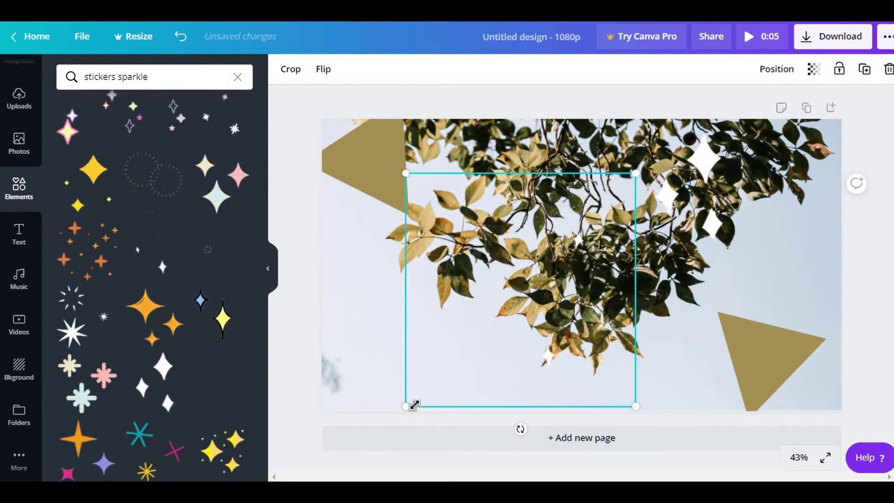
pyautogui.moveTo(413, 405); pyautogui.dragTo(582, 285)
pyautogui.moveTo(594, 216); pyautogui.dragTo(464, 289)
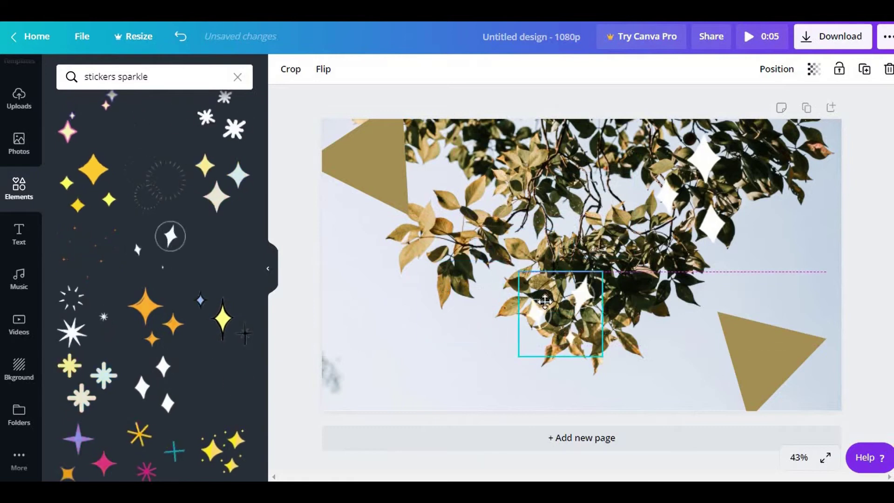
# Add the thin-lined white starburst sparkle sticker, shrink it and place it over the lower-right triangle.
pyautogui.scroll(-10, 86, 294)
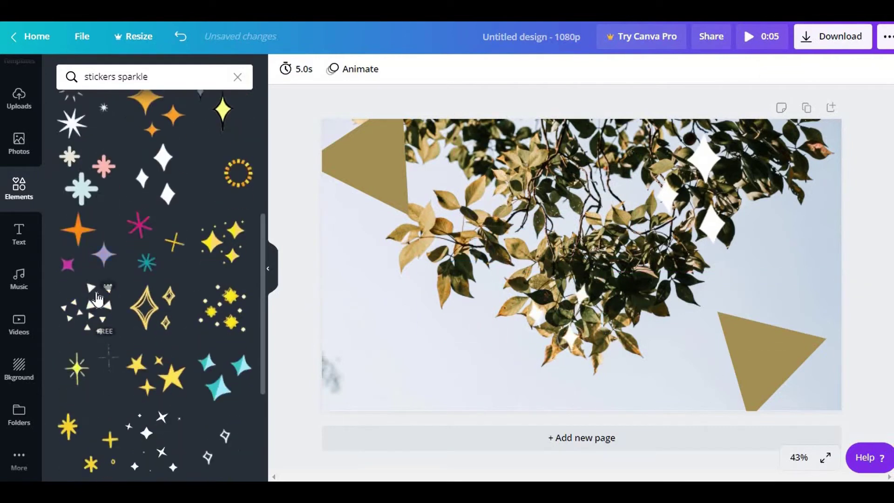
pyautogui.scroll(5, 168, 243)
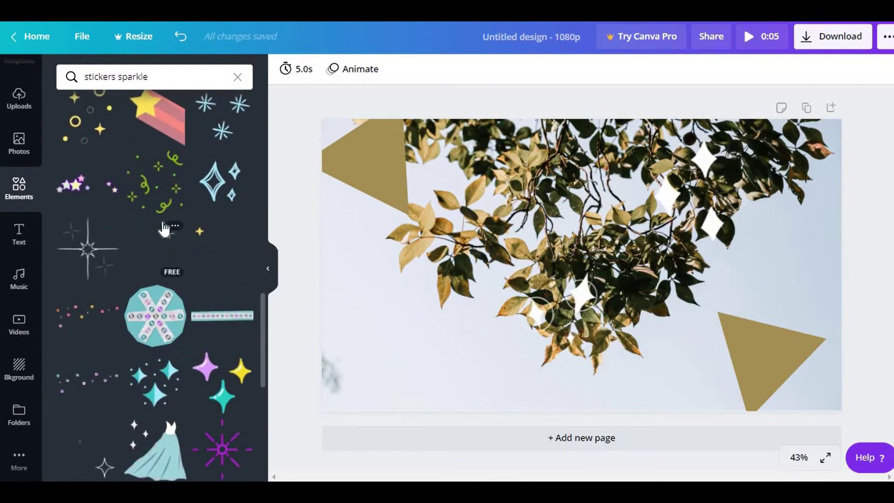
pyautogui.click(78, 255)
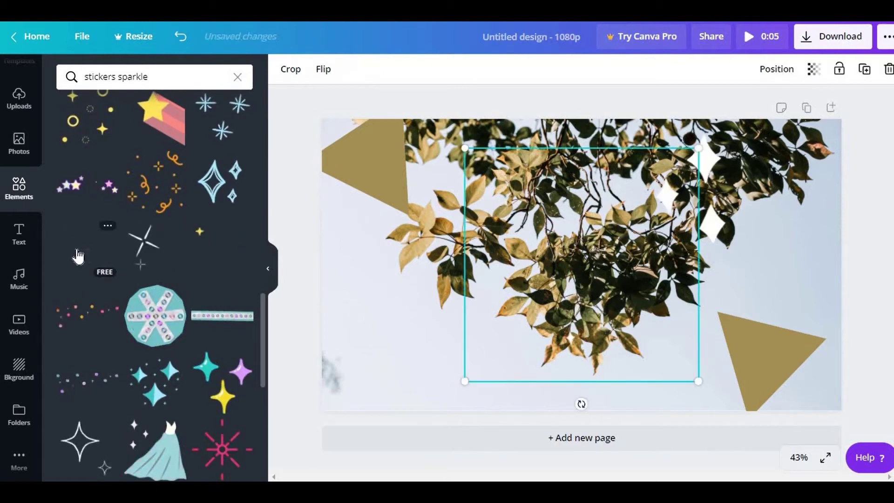
pyautogui.moveTo(582, 264); pyautogui.dragTo(753, 338)
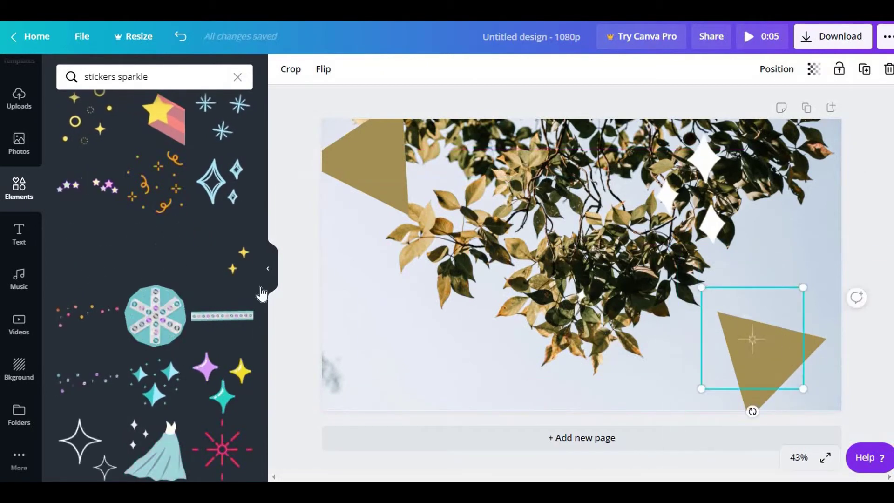
# Add the orange outlined ACTION font combination, change its text to "RANDOM THINGS" and widen the text box to fit RANDOM on one line.
pyautogui.click(285, 309)
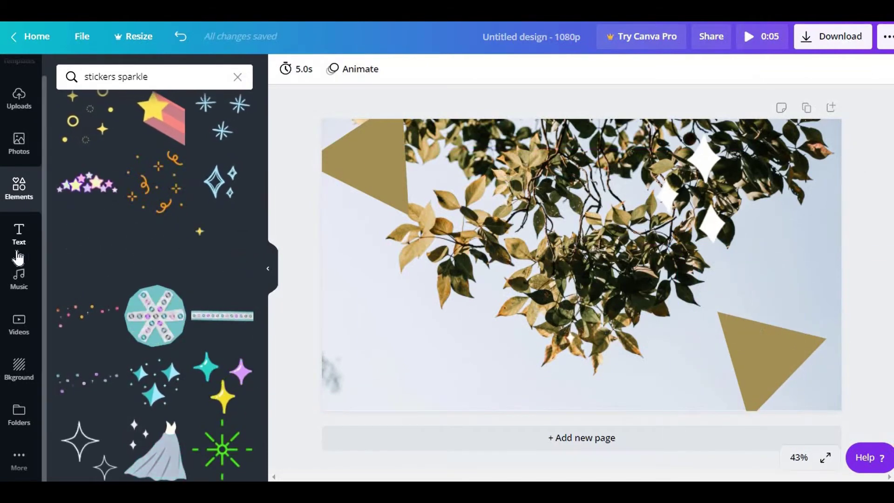
pyautogui.click(18, 415)
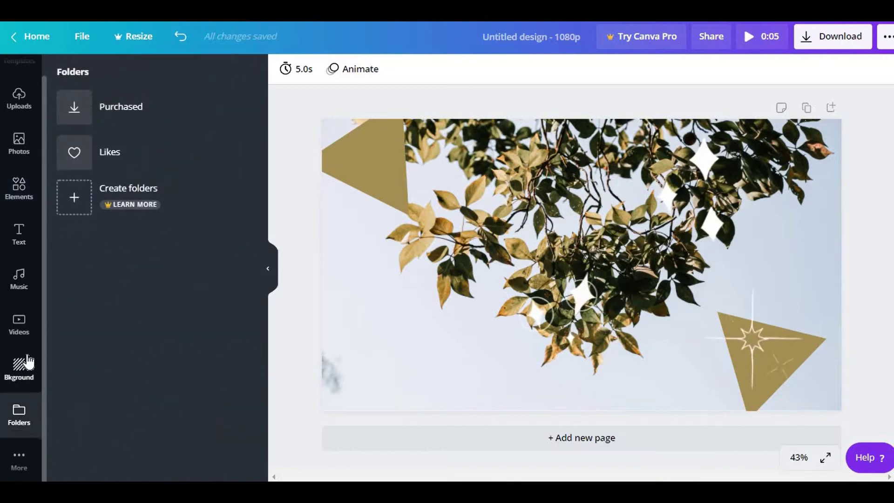
pyautogui.click(29, 362)
pyautogui.click(20, 254)
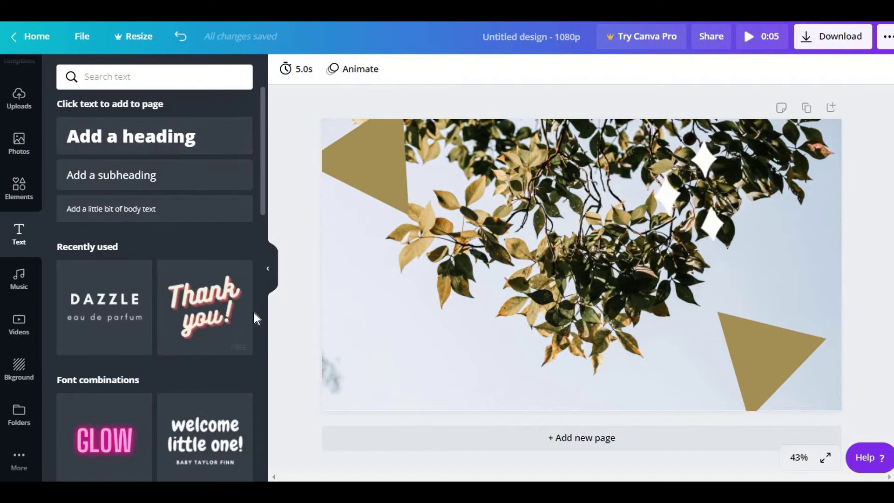
pyautogui.scroll(-5, 140, 254)
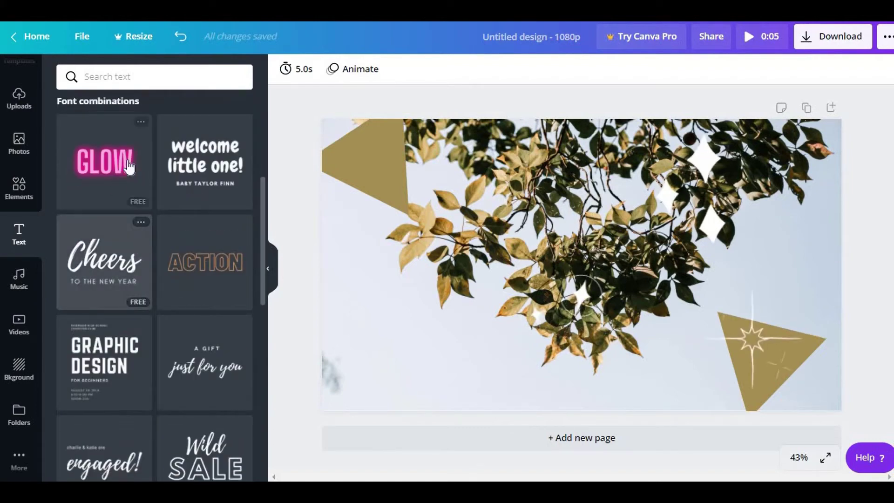
pyautogui.click(212, 281)
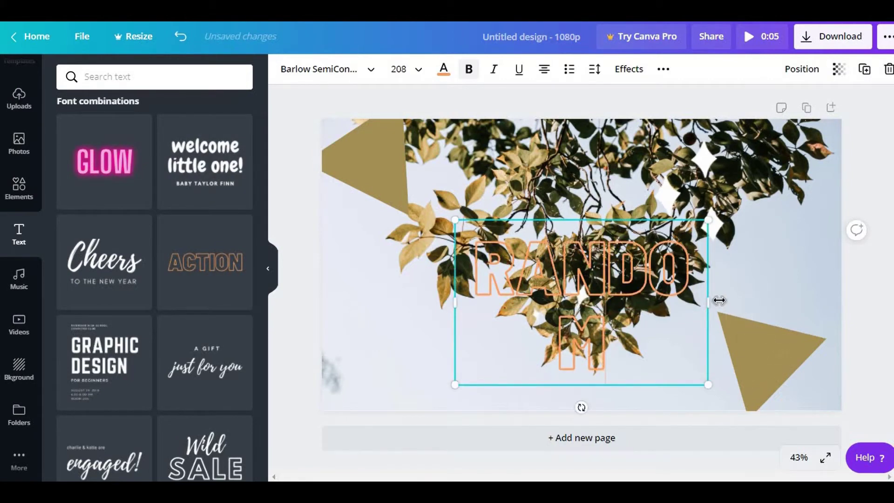
pyautogui.moveTo(719, 300); pyautogui.dragTo(780, 301)
pyautogui.write('THINGS')
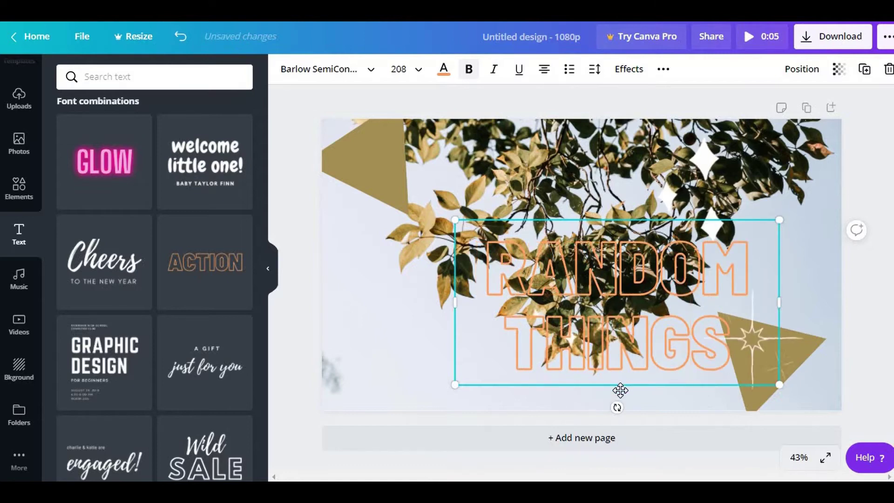
# Shrink the RANDOM THINGS text and place it in the page's lower-left corner, below the leaves.
pyautogui.moveTo(620, 390); pyautogui.dragTo(443, 415)
pyautogui.moveTo(603, 407); pyautogui.dragTo(502, 358)
pyautogui.moveTo(471, 356); pyautogui.dragTo(489, 409)
pyautogui.moveTo(419, 378); pyautogui.dragTo(419, 370)
pyautogui.click(562, 460)
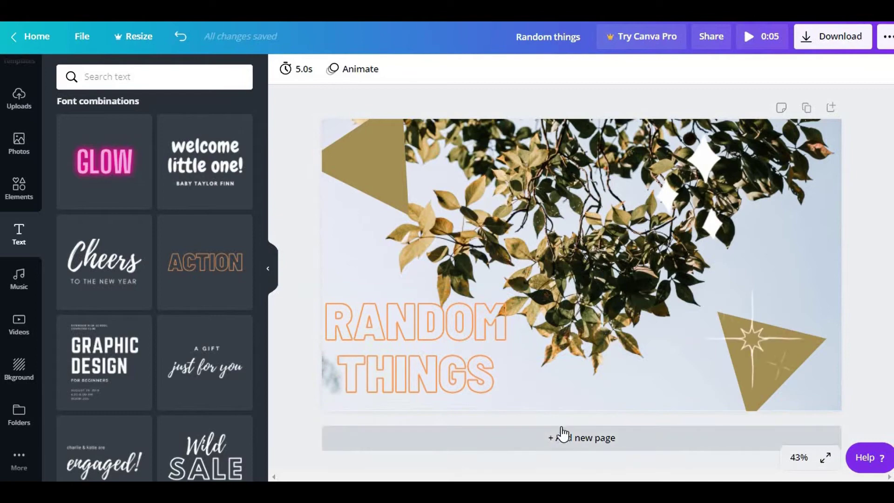
pyautogui.click(640, 446)
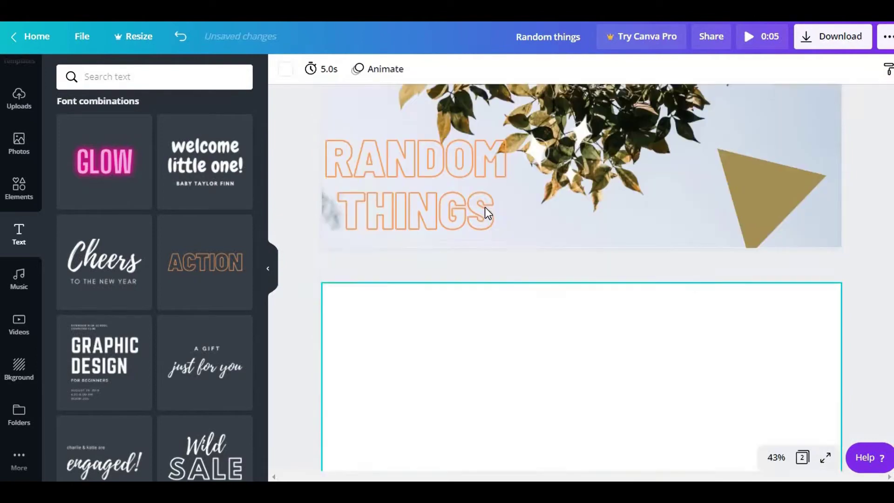
pyautogui.scroll(6, 567, 284)
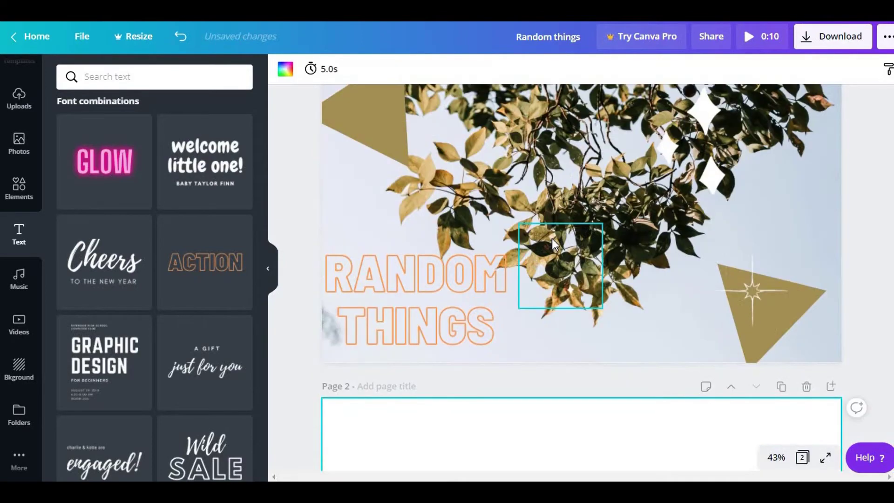
pyautogui.scroll(-6, 597, 355)
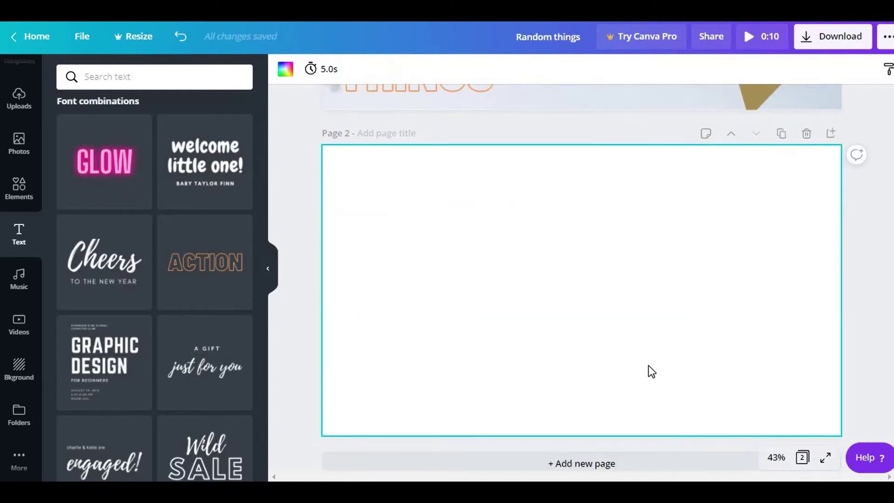
pyautogui.press('Delete')
# Duplicate page 1 and delete the RANDOM THINGS text from the copy on page 2.
pyautogui.click(805, 108)
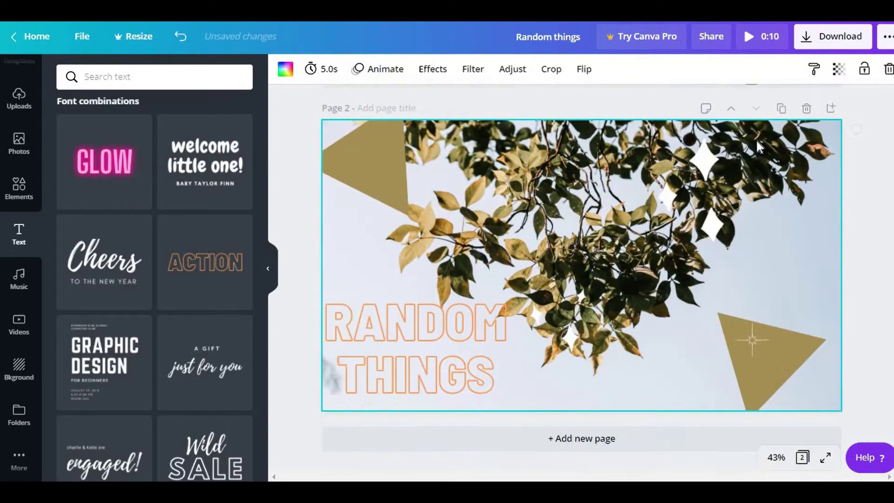
pyautogui.scroll(2, 774, 212)
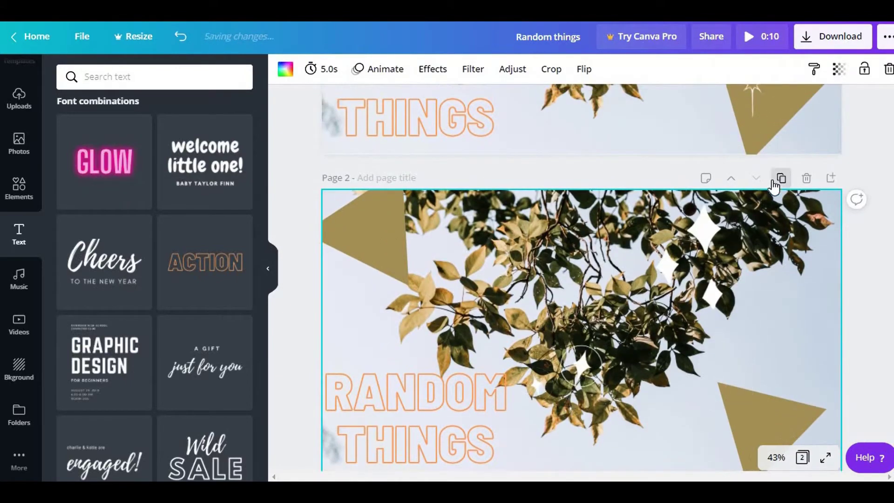
pyautogui.scroll(-2, 368, 277)
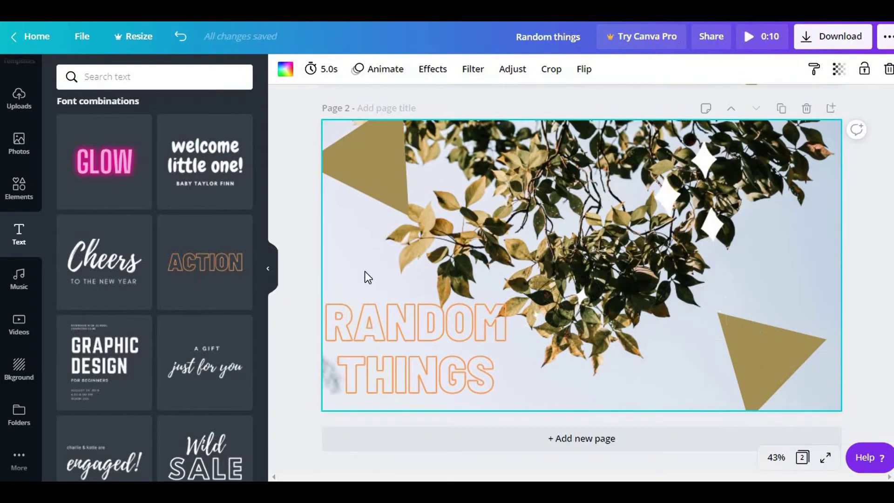
pyautogui.click(363, 313)
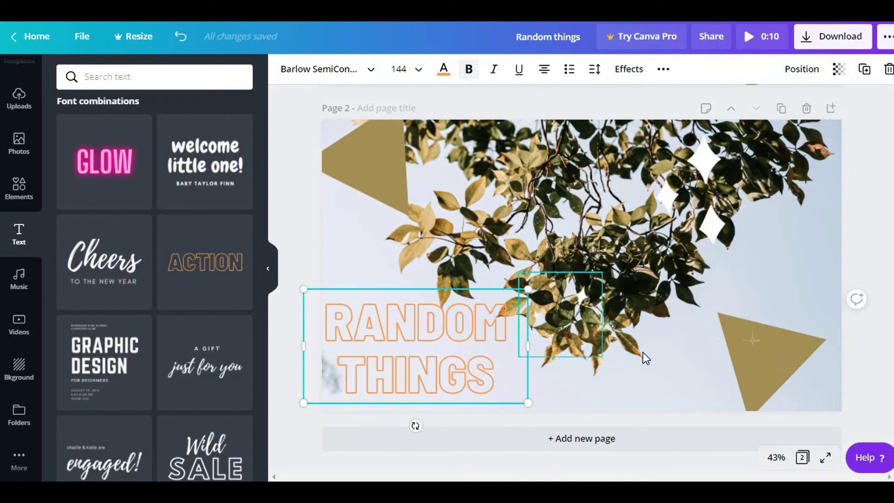
pyautogui.press('Delete')
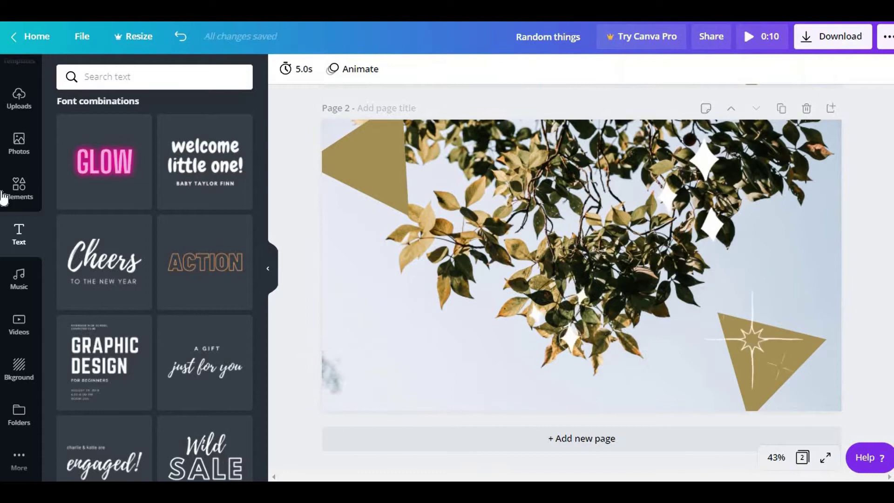
# Search the elements for "stickers subscribe".
pyautogui.click(18, 191)
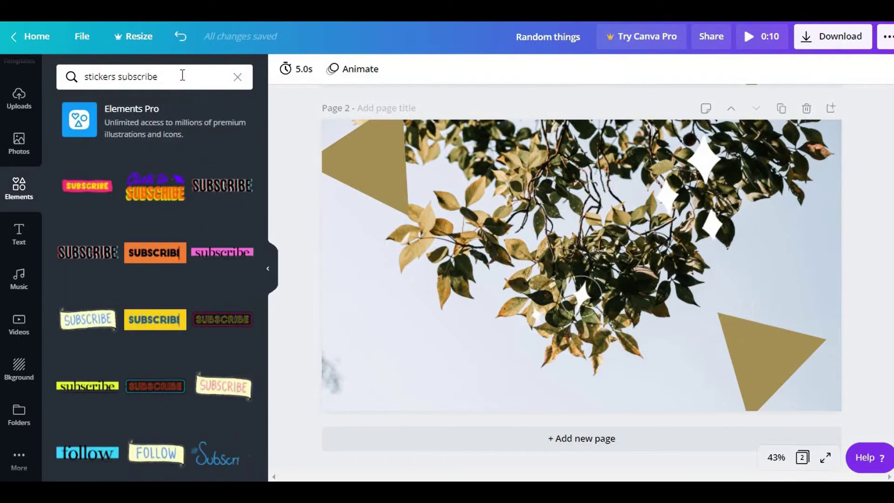
pyautogui.click(127, 80)
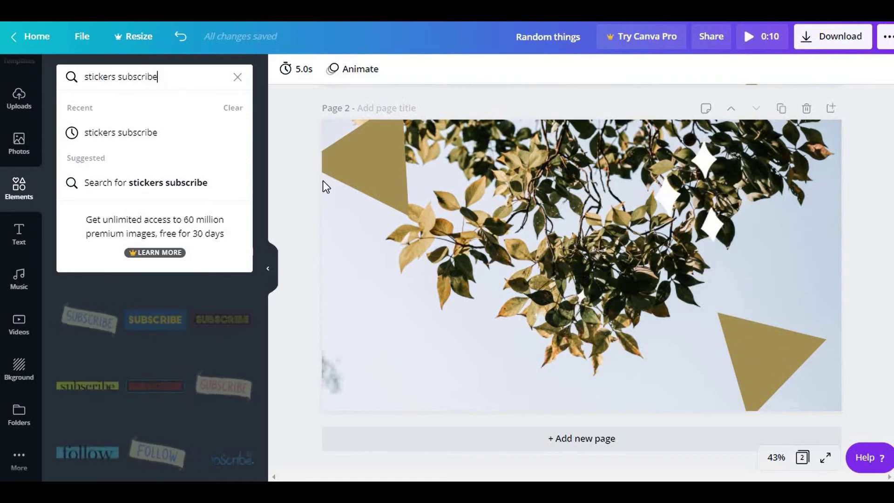
pyautogui.click(353, 239)
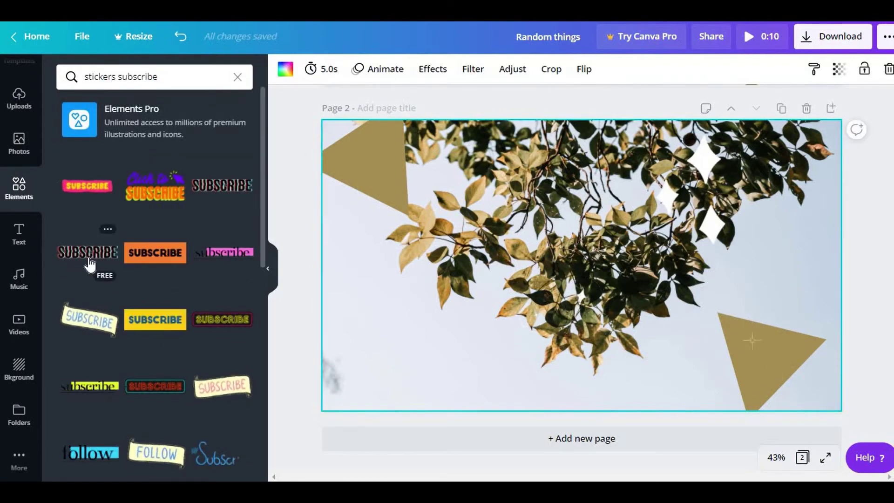
pyautogui.click(90, 264)
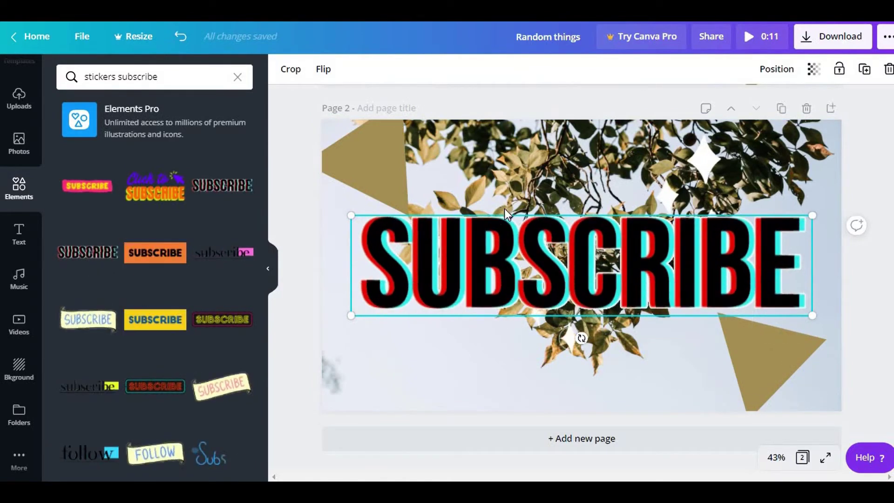
pyautogui.moveTo(484, 255); pyautogui.dragTo(437, 316)
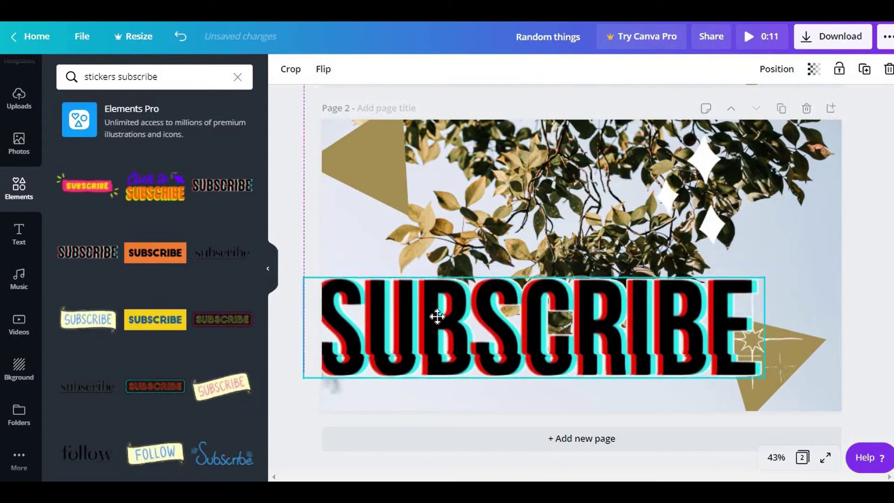
pyautogui.press('Delete')
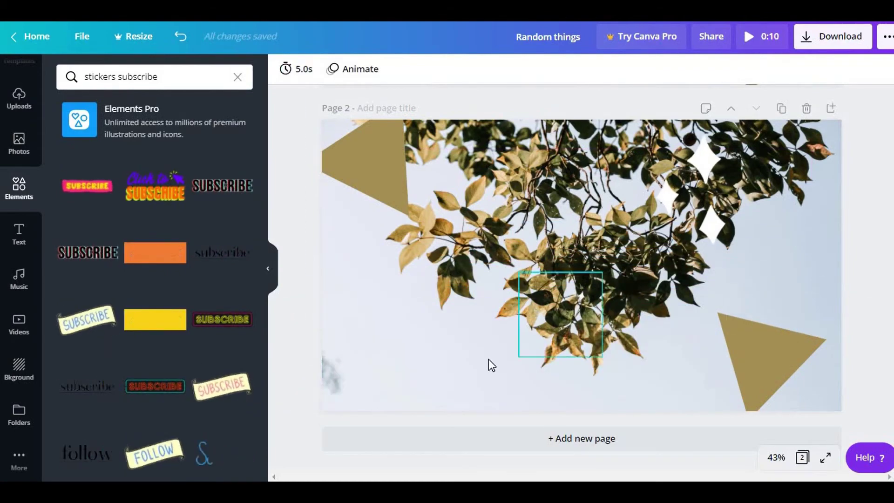
# Add the orange SUBSCRIBE sticker to page 2, shrink it to about 718 by 239 and place it in the lower-left corner.
pyautogui.click(164, 257)
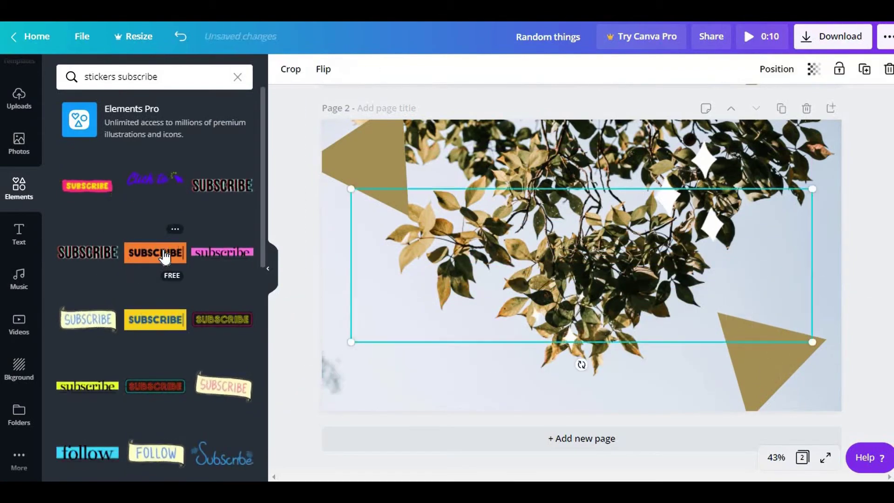
pyautogui.moveTo(351, 190); pyautogui.dragTo(605, 261)
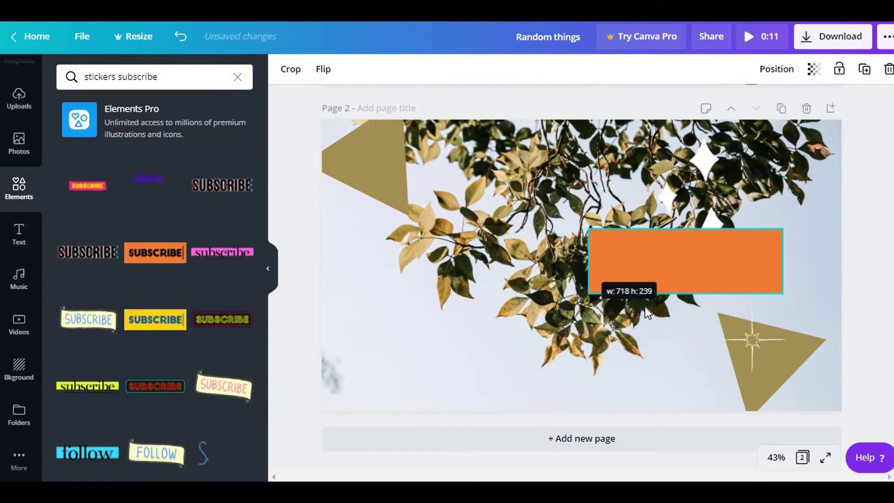
pyautogui.moveTo(716, 247); pyautogui.dragTo(457, 355)
pyautogui.click(545, 305)
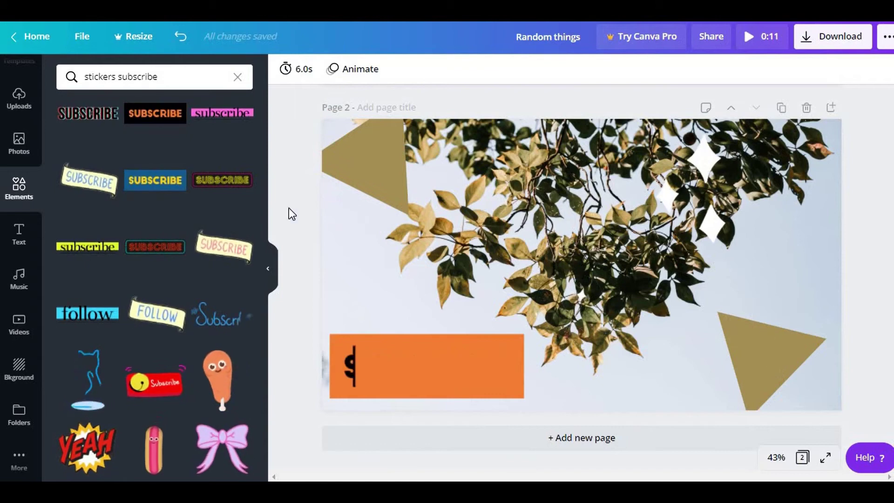
# Try the Rise page animation on page 2, reset it to None and apply Block instead.
pyautogui.click(367, 72)
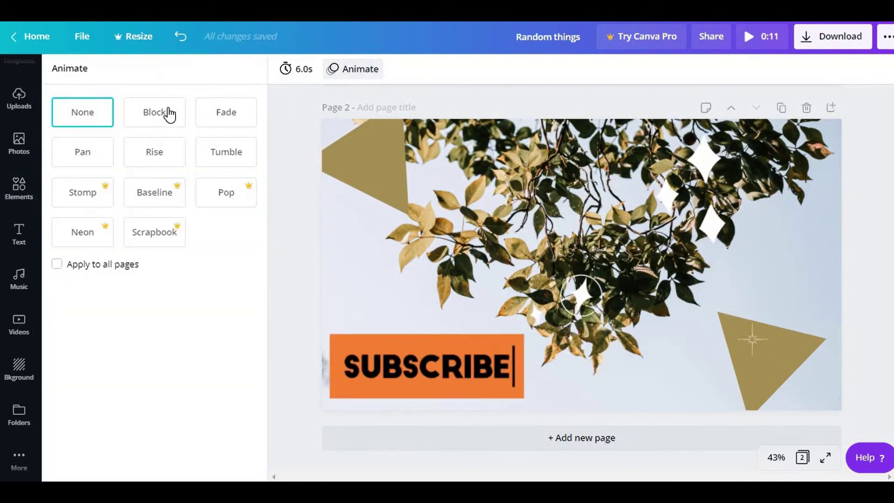
pyautogui.click(150, 159)
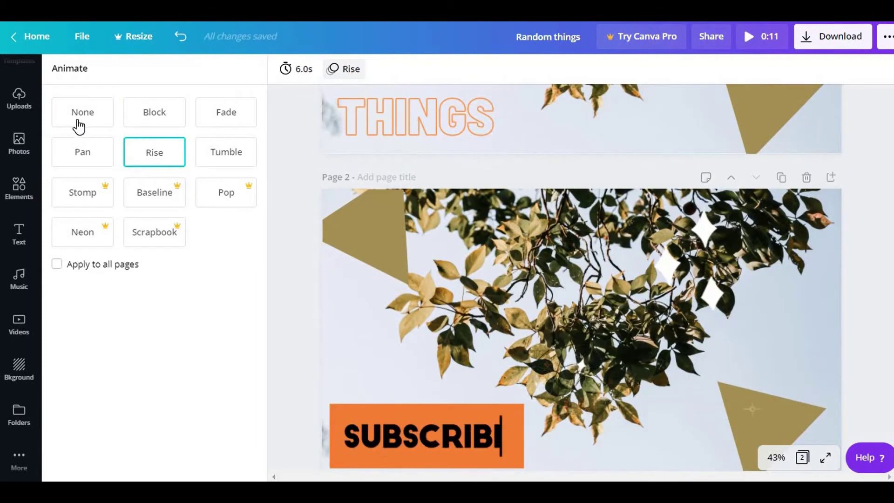
pyautogui.click(78, 124)
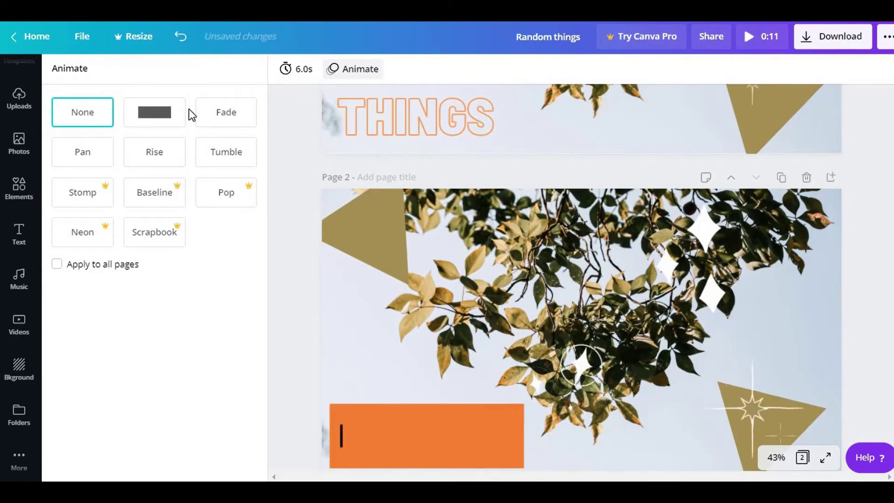
pyautogui.click(159, 114)
# Try the Pan animation on page 1, set it to Tumble and preview the whole intro.
pyautogui.click(105, 165)
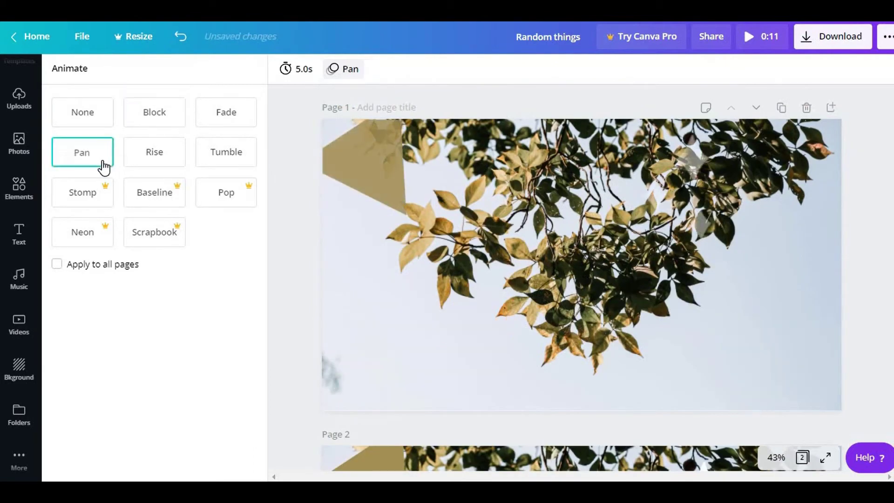
pyautogui.click(224, 155)
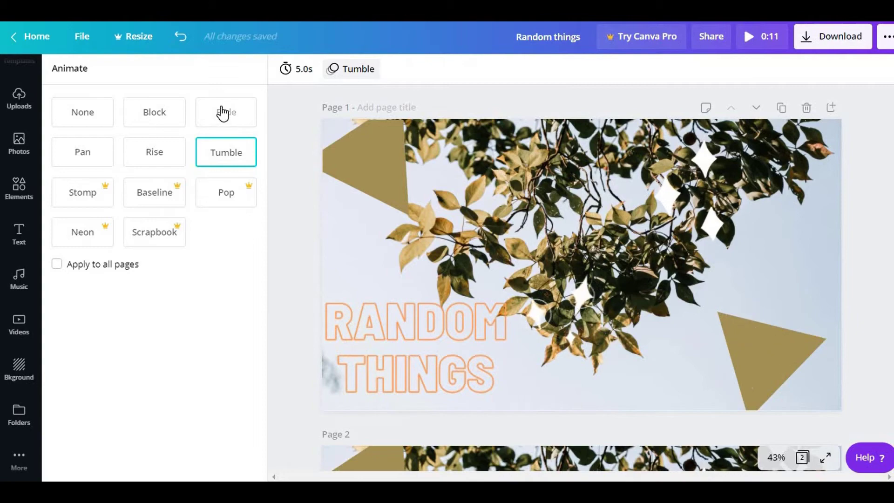
pyautogui.click(760, 42)
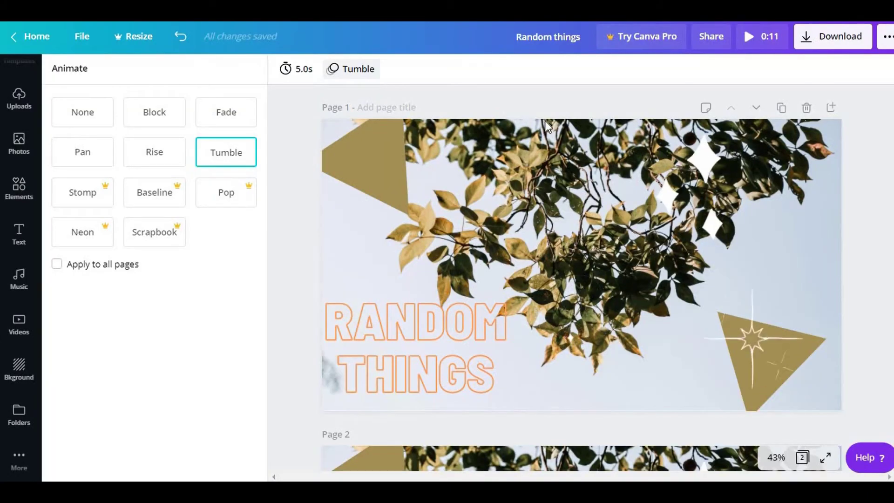
# Review the layout of pages 1 and 2 and the animation assigned to each.
pyautogui.scroll(-5, 518, 99)
pyautogui.scroll(3, 549, 260)
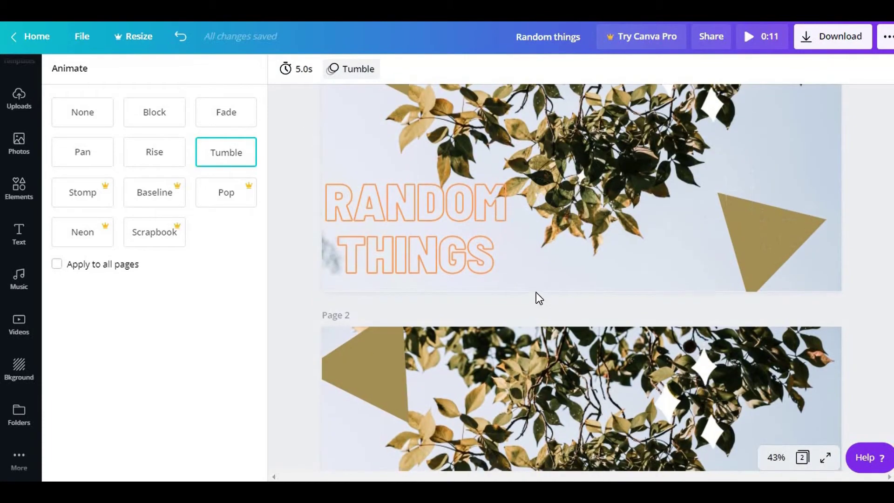
pyautogui.scroll(-3, 552, 197)
pyautogui.click(553, 198)
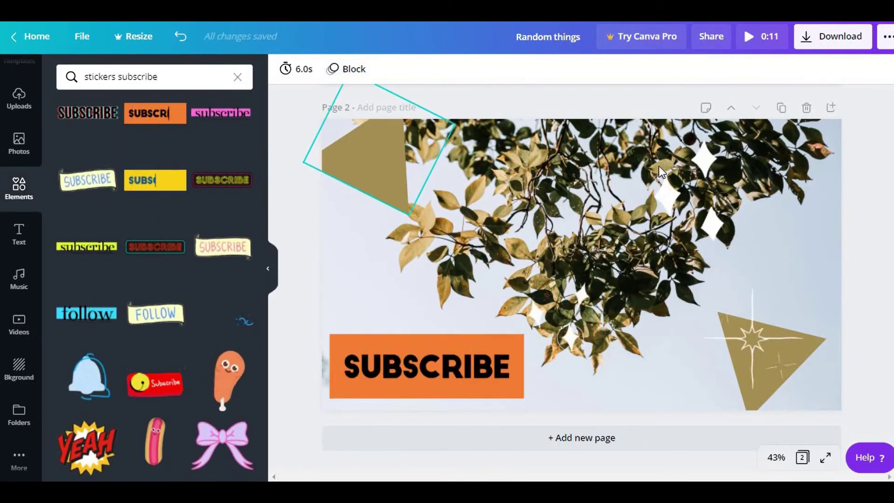
pyautogui.scroll(7, 480, 183)
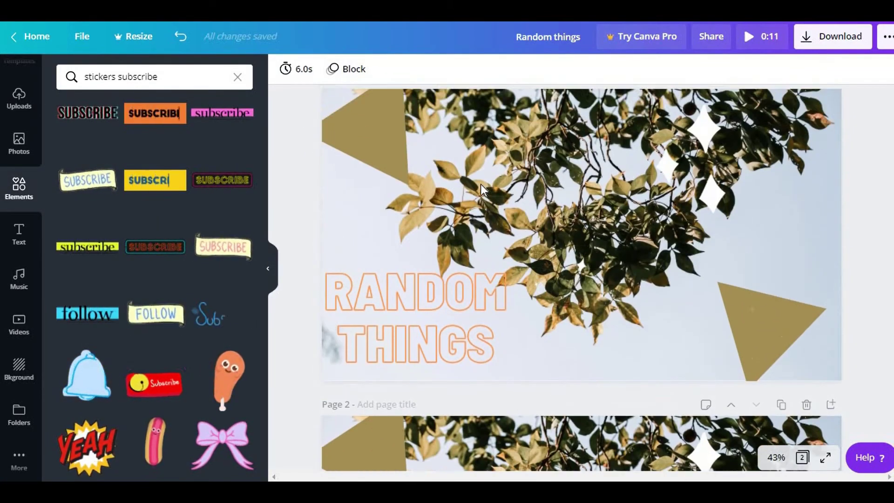
pyautogui.scroll(-6, 480, 184)
pyautogui.scroll(-2, 480, 184)
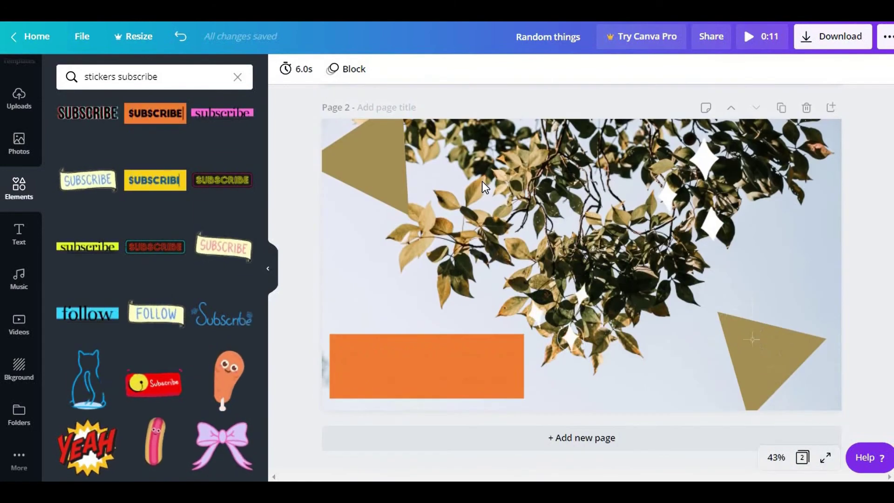
pyautogui.scroll(6, 593, 202)
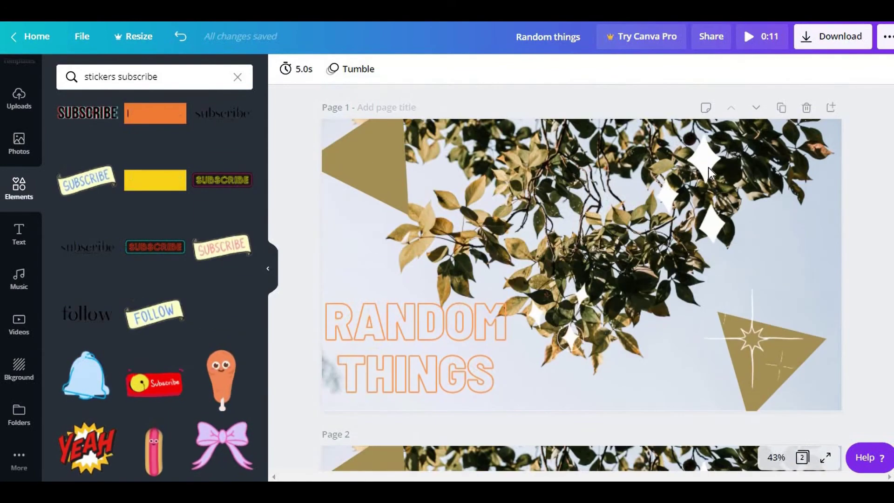
pyautogui.scroll(-6, 655, 257)
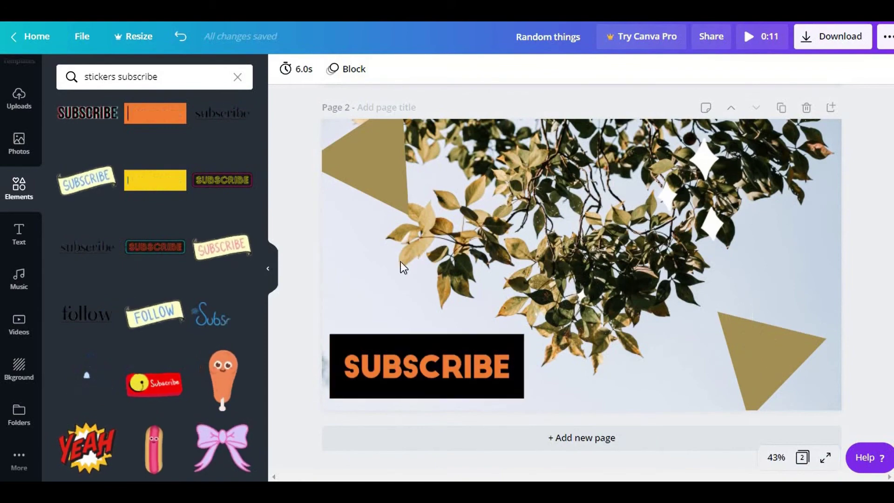
pyautogui.scroll(1, 422, 231)
pyautogui.scroll(-1, 424, 259)
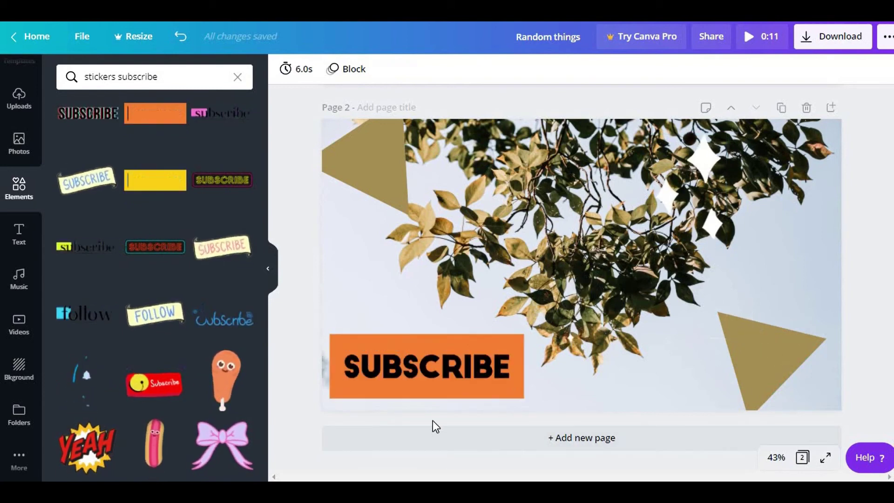
pyautogui.click(421, 380)
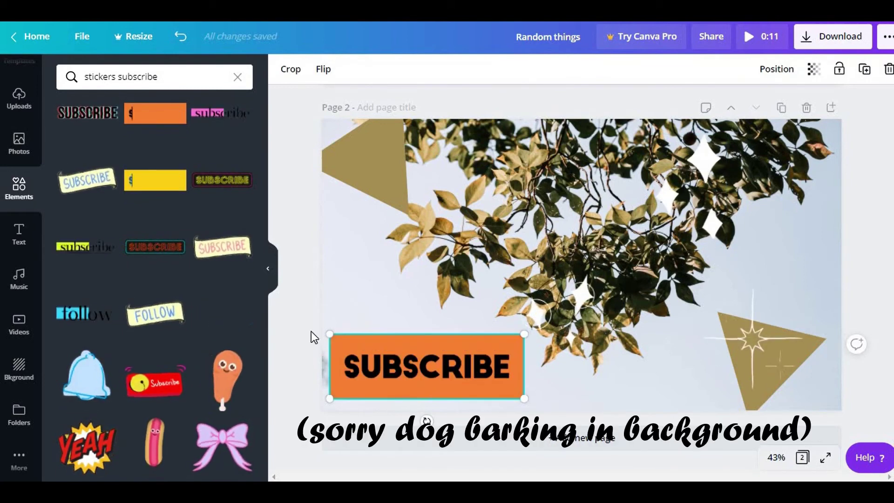
pyautogui.click(459, 273)
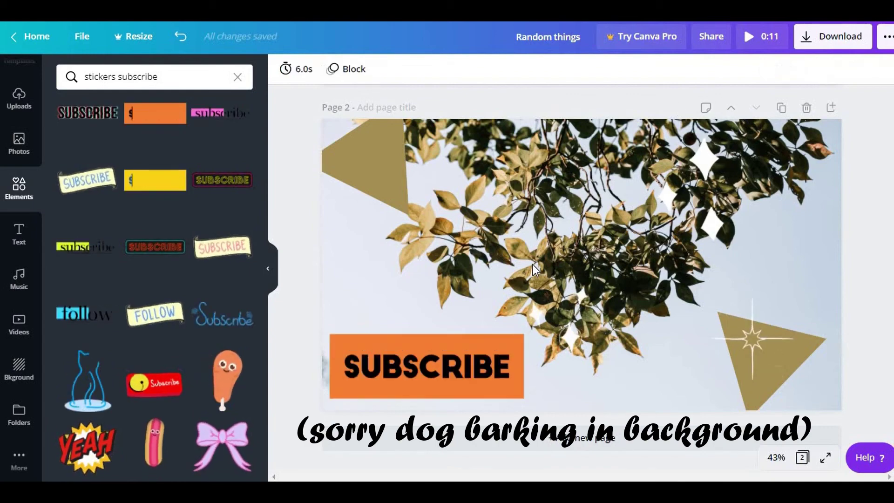
pyautogui.scroll(5, 459, 272)
pyautogui.scroll(-5, 459, 275)
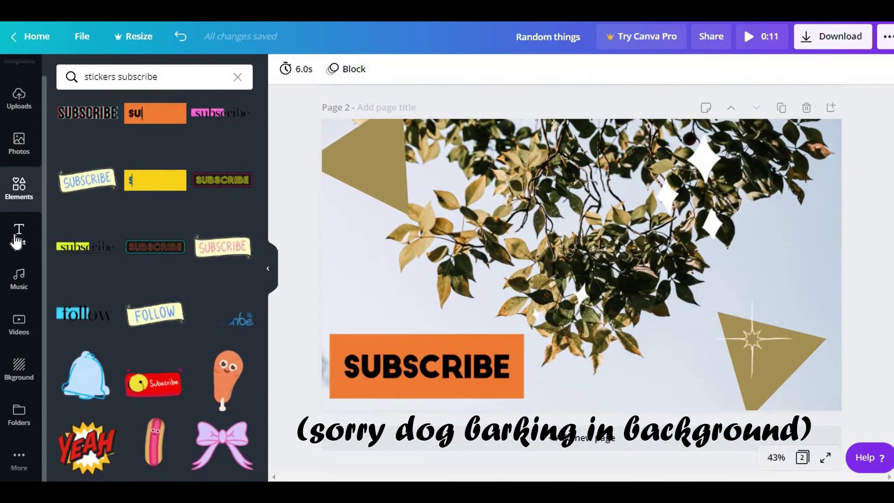
# Browse the music library and add the recently used track Take You to the design.
pyautogui.click(18, 279)
pyautogui.scroll(5, 361, 186)
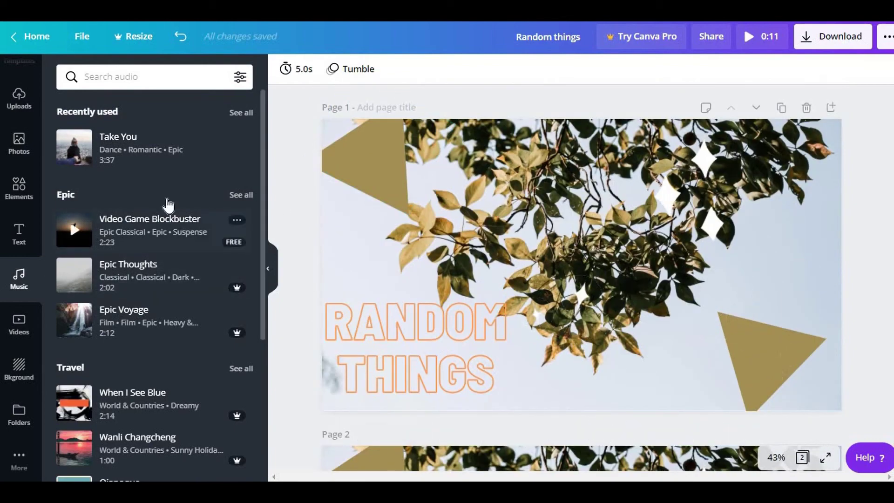
pyautogui.scroll(-6, 168, 204)
pyautogui.scroll(-5, 165, 197)
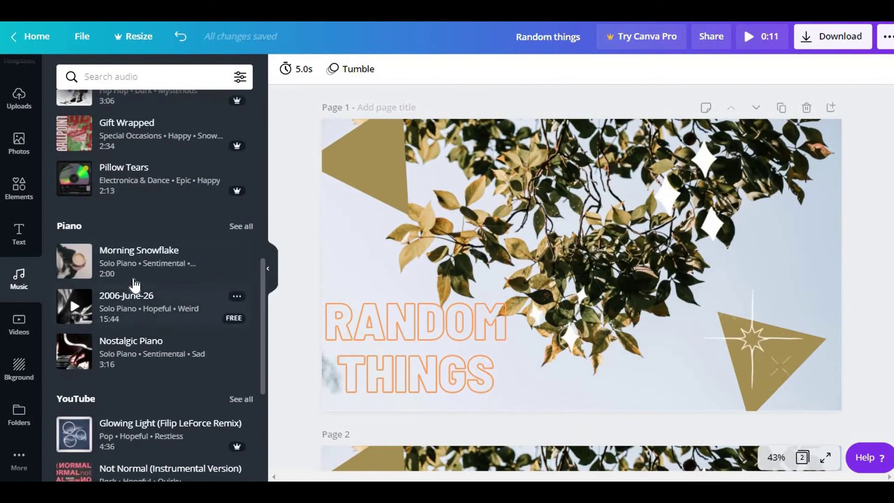
pyautogui.scroll(10, 139, 143)
pyautogui.moveTo(138, 143); pyautogui.dragTo(536, 335)
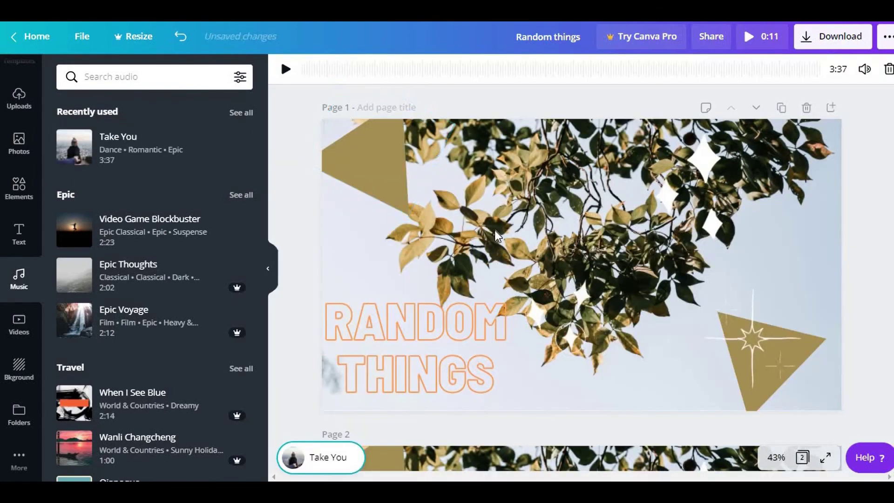
# Preview the intro with its music, pause during the SUBSCRIBE page and close the preview.
pyautogui.scroll(-2, 440, 250)
pyautogui.scroll(2, 440, 250)
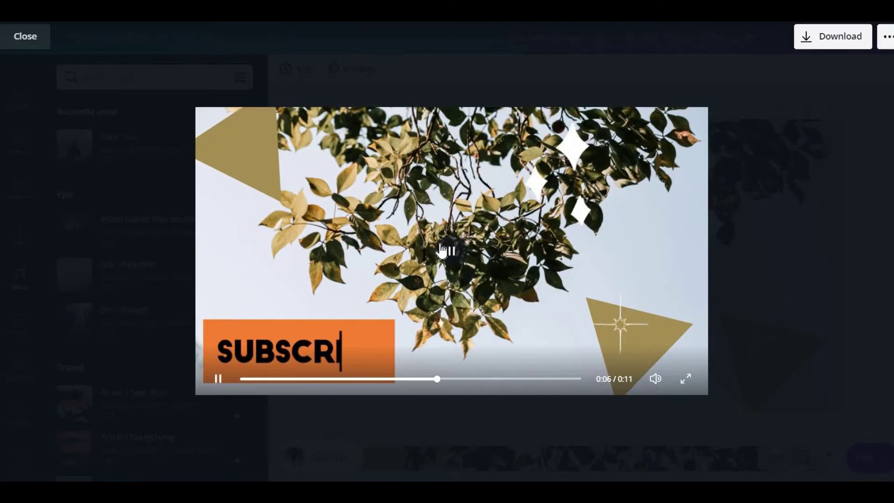
pyautogui.press('space')
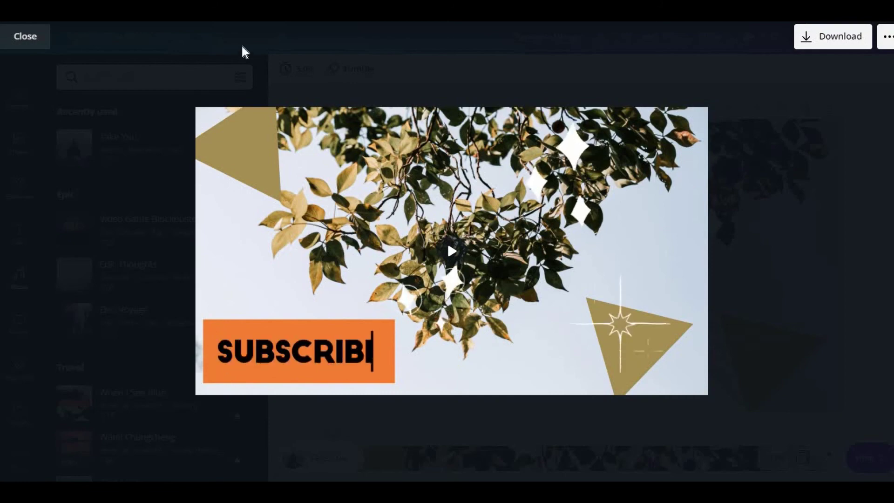
pyautogui.click(29, 46)
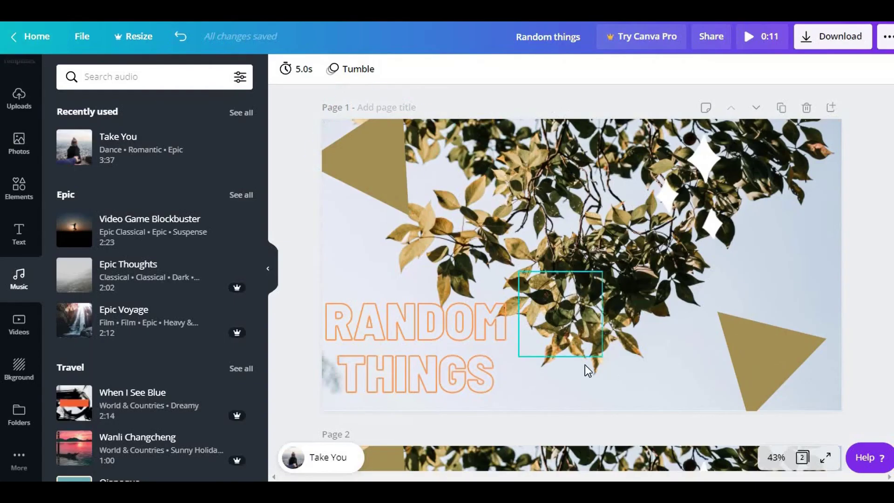
# Check both pages once more and download all pages of the intro as an MP4 video.
pyautogui.scroll(-6, 573, 320)
pyautogui.scroll(6, 629, 202)
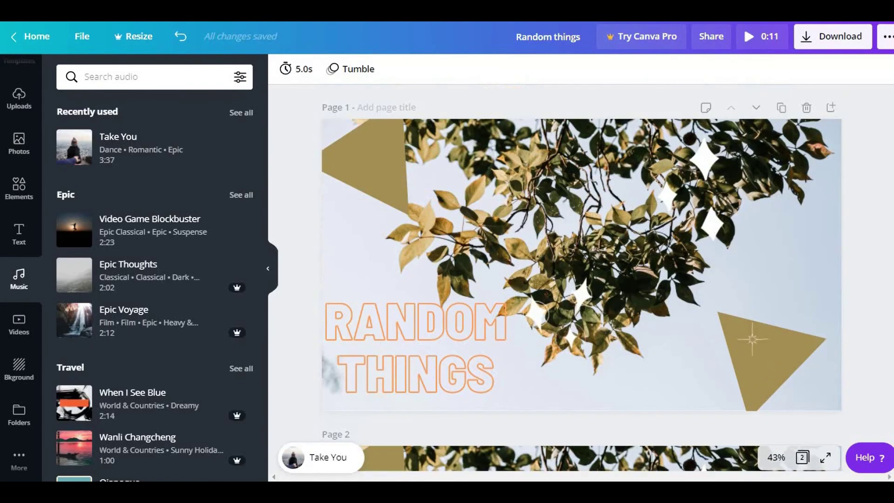
pyautogui.scroll(-6, 583, 192)
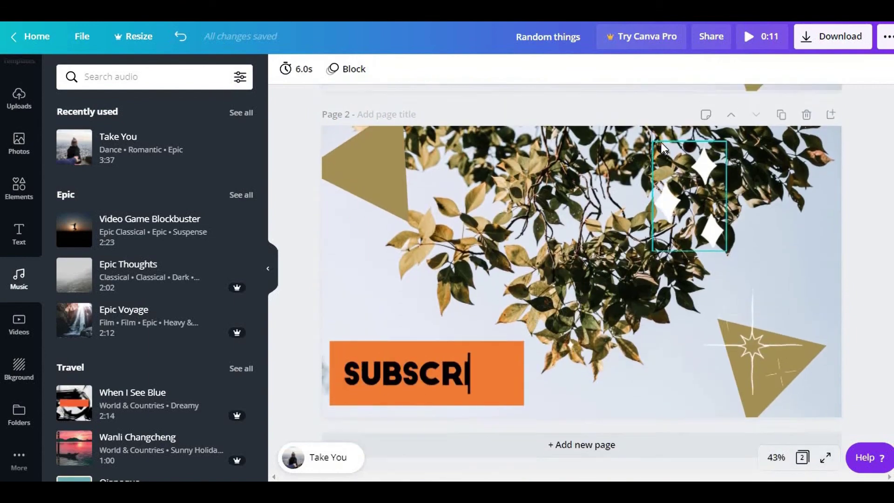
pyautogui.scroll(6, 661, 141)
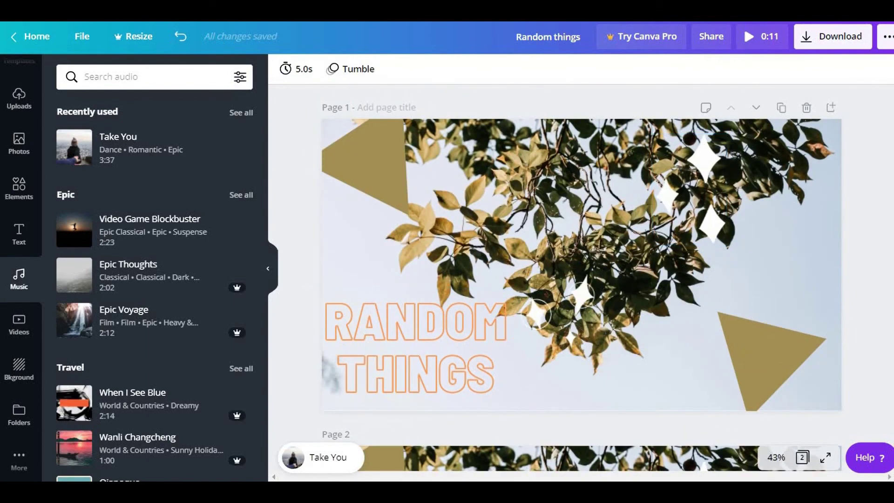
pyautogui.click(815, 37)
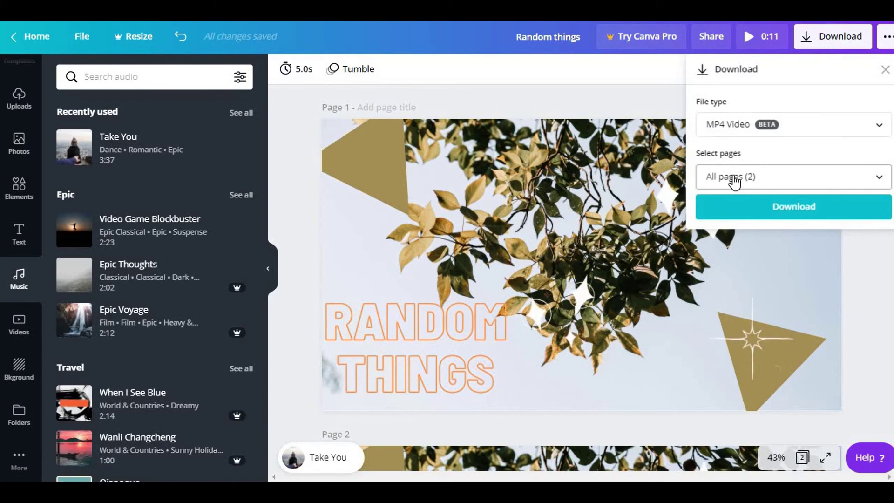
pyautogui.click(744, 208)
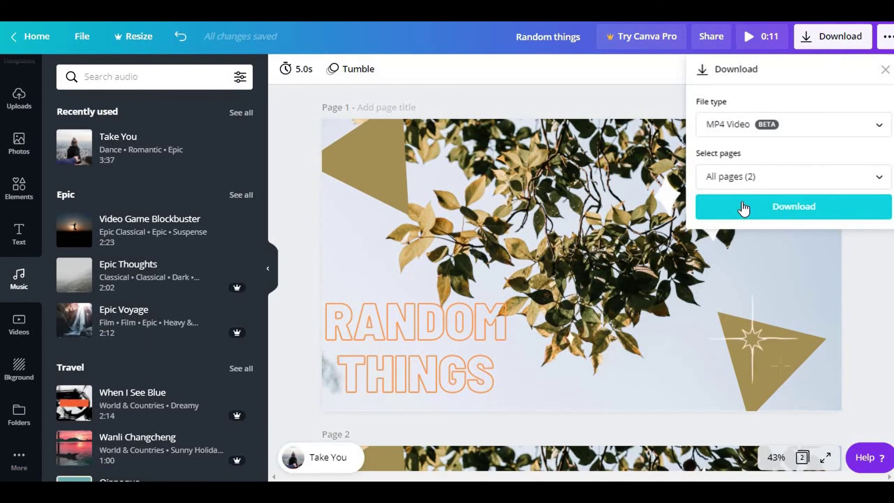